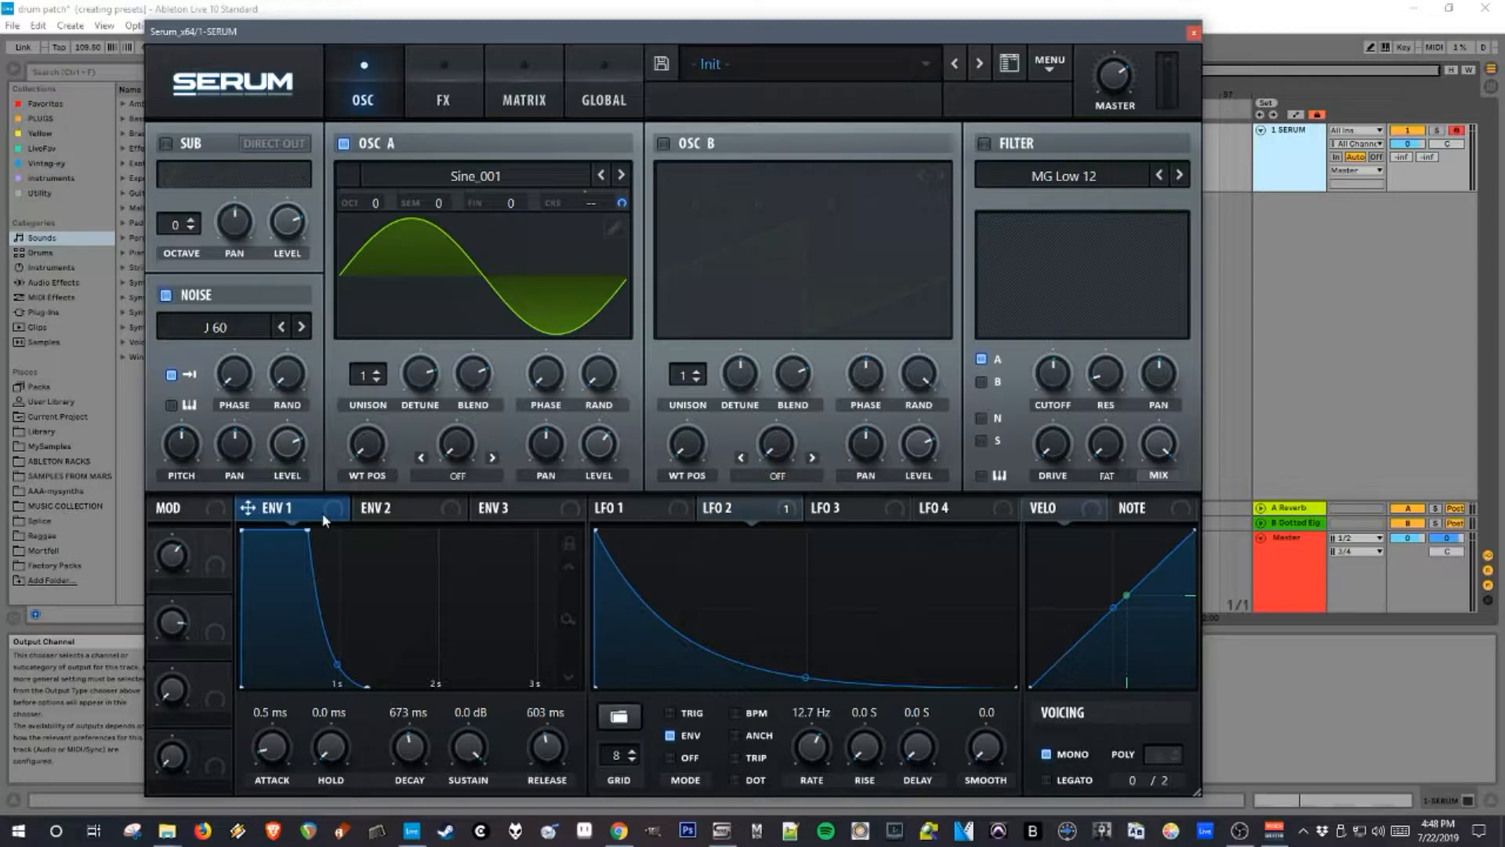
- Set Env 1's decay to 712 ms and release to 696 ms, and check LFO 2's mapping to oscillator A's coarse pitch
{"action": "left_click_drag", "start_coordinate": [309, 531], "coordinate": [314, 532]}
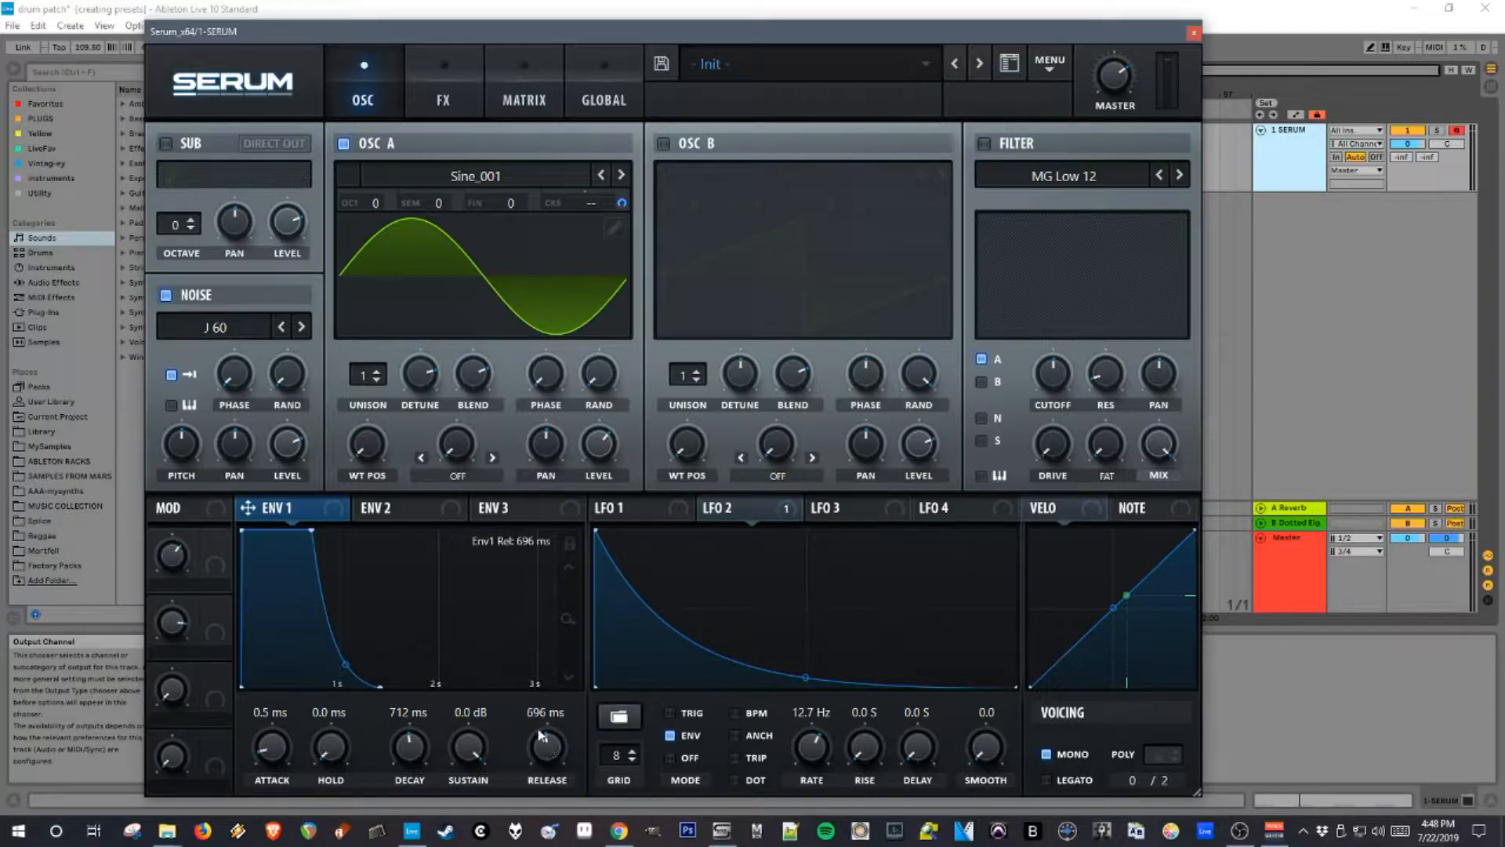
{"action": "left_click", "coordinate": [412, 512]}
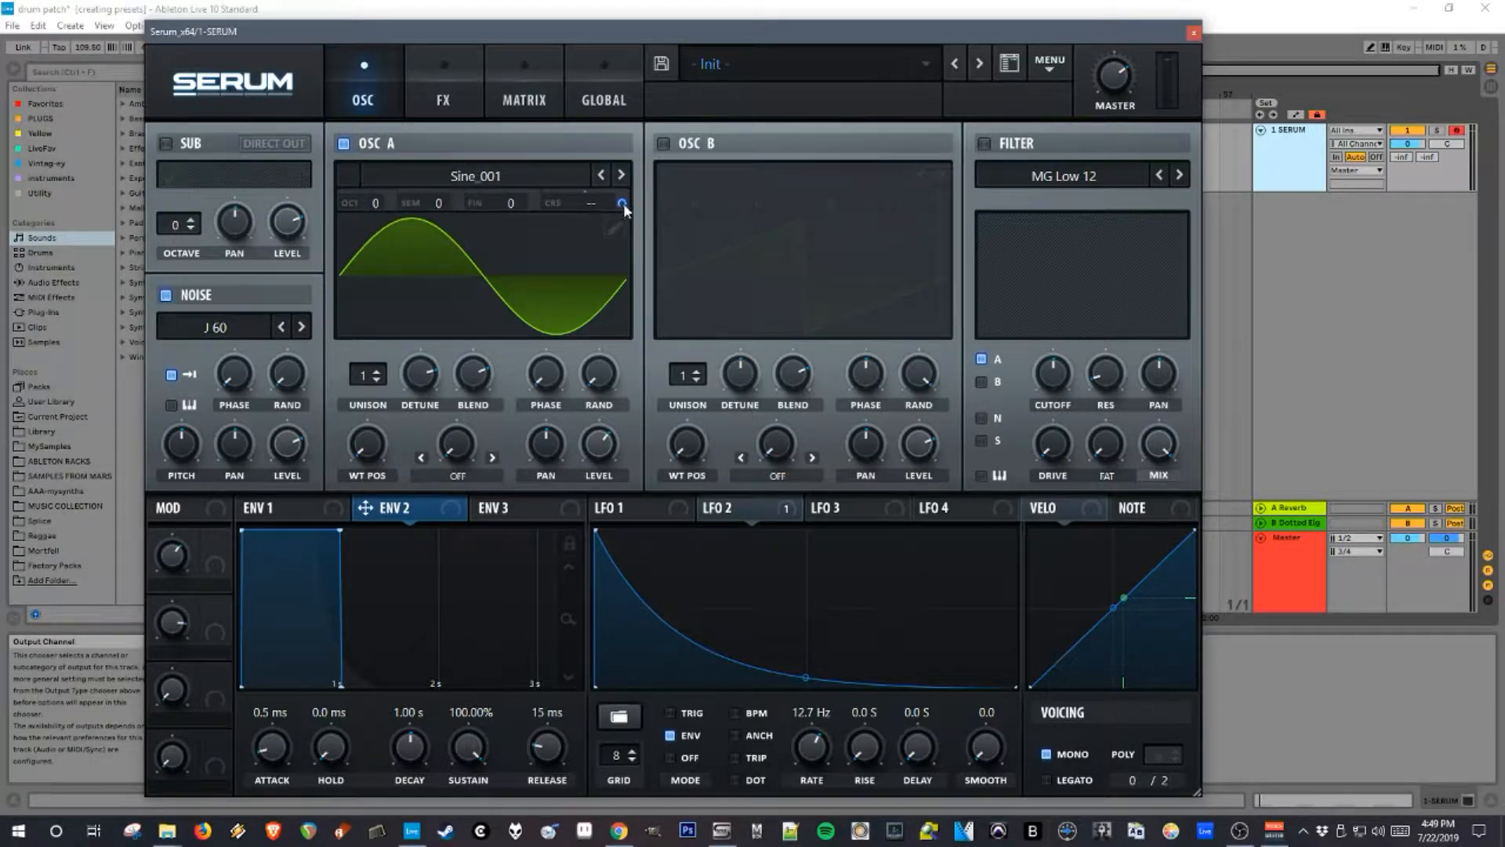
{"action": "mouse_move", "coordinate": [768, 506]}
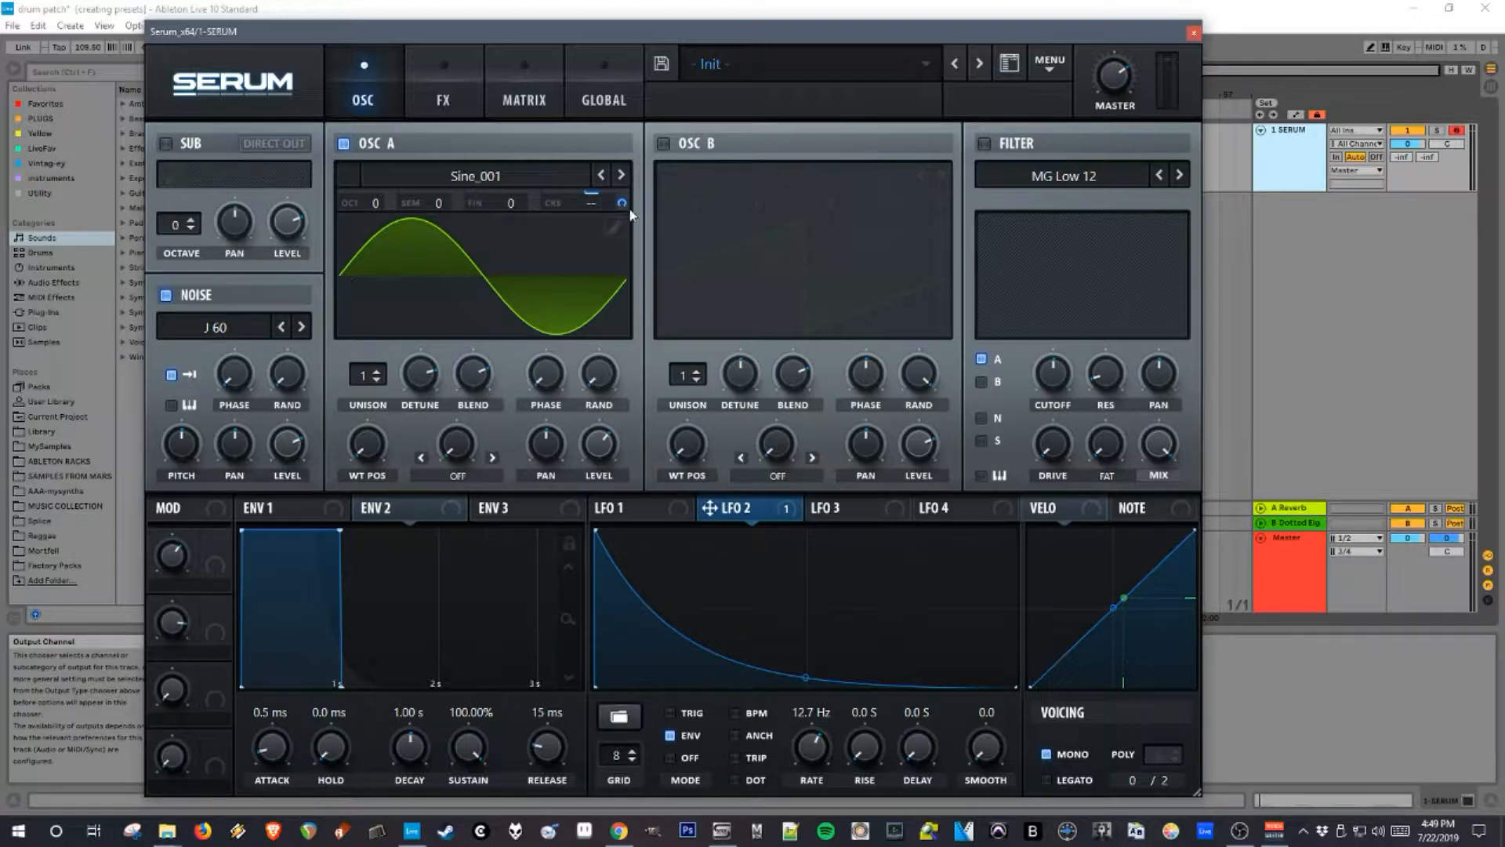
{"action": "mouse_move", "coordinate": [584, 197]}
- Map LFO 1 to the noise oscillator's level and lower that level
{"action": "left_click", "coordinate": [633, 510]}
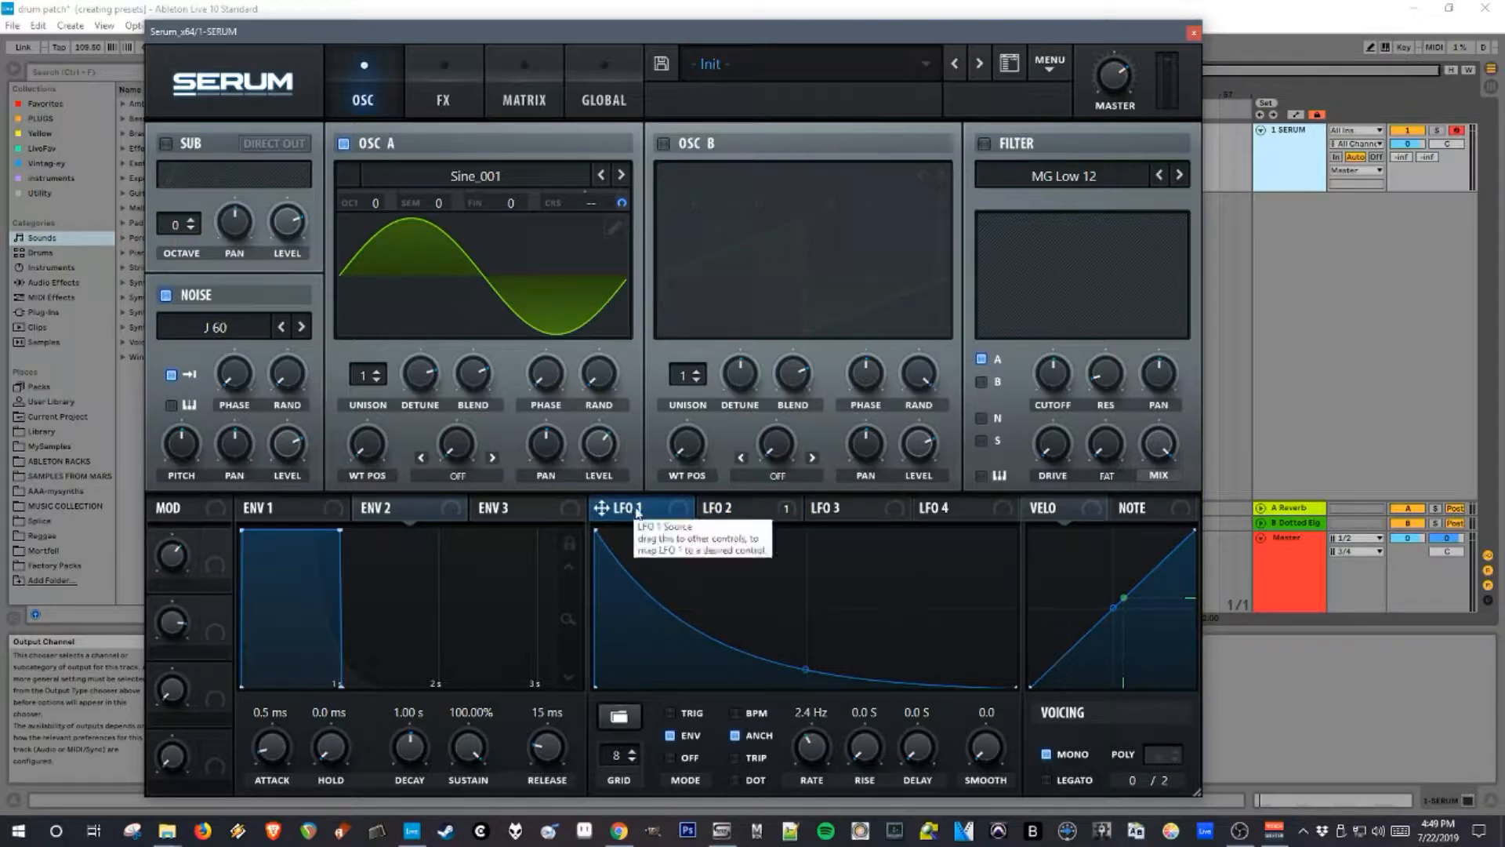
{"action": "left_click_drag", "start_coordinate": [600, 507], "coordinate": [294, 378]}
{"action": "left_click_drag", "start_coordinate": [289, 445], "coordinate": [285, 515]}
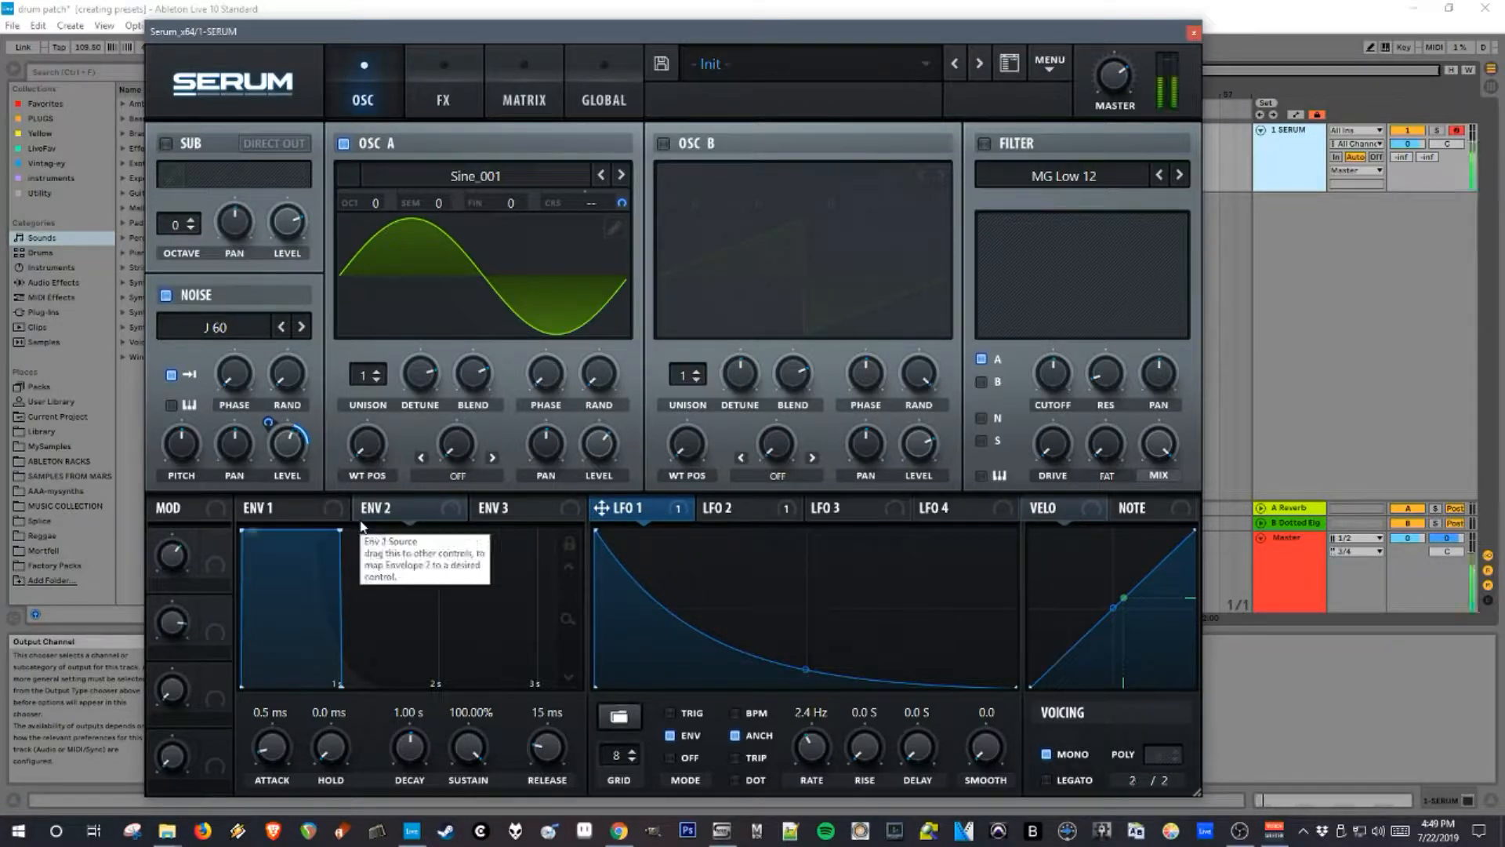
- Mute oscillator A, set the base noise level to 0%, and raise LFO 1's modulation amount on the noise level
{"action": "left_click", "coordinate": [343, 145]}
{"action": "mouse_move", "coordinate": [294, 449]}
{"action": "left_click_drag", "start_coordinate": [291, 447], "coordinate": [285, 529]}
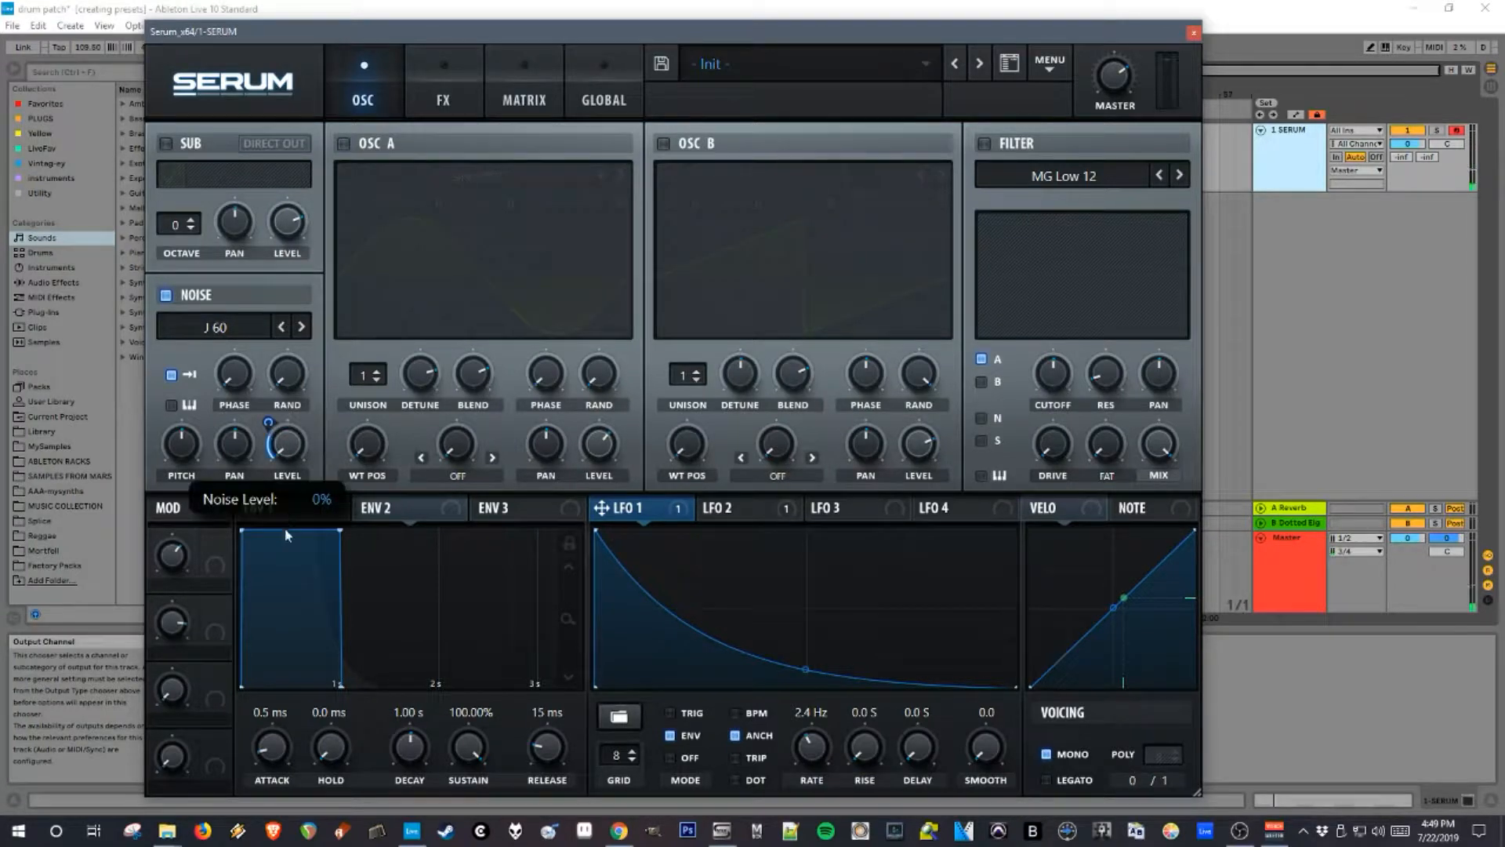
{"action": "left_click_drag", "start_coordinate": [268, 422], "coordinate": [266, 377]}
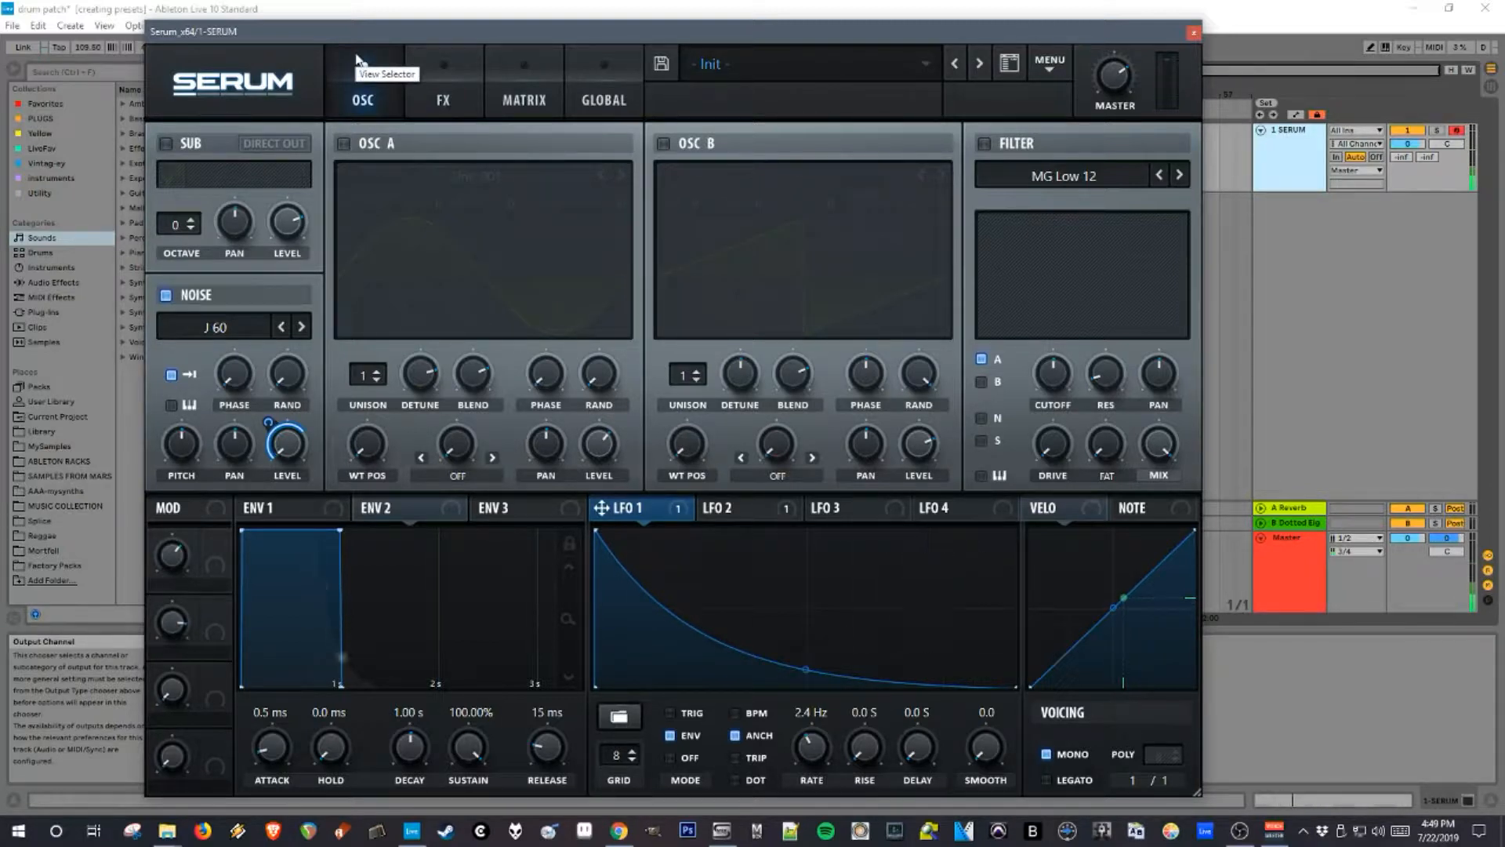
- Check the LFO 1 to Noise Level route, slightly reduce its modulation amount, and re-enable oscillator A
{"action": "left_click", "coordinate": [534, 70]}
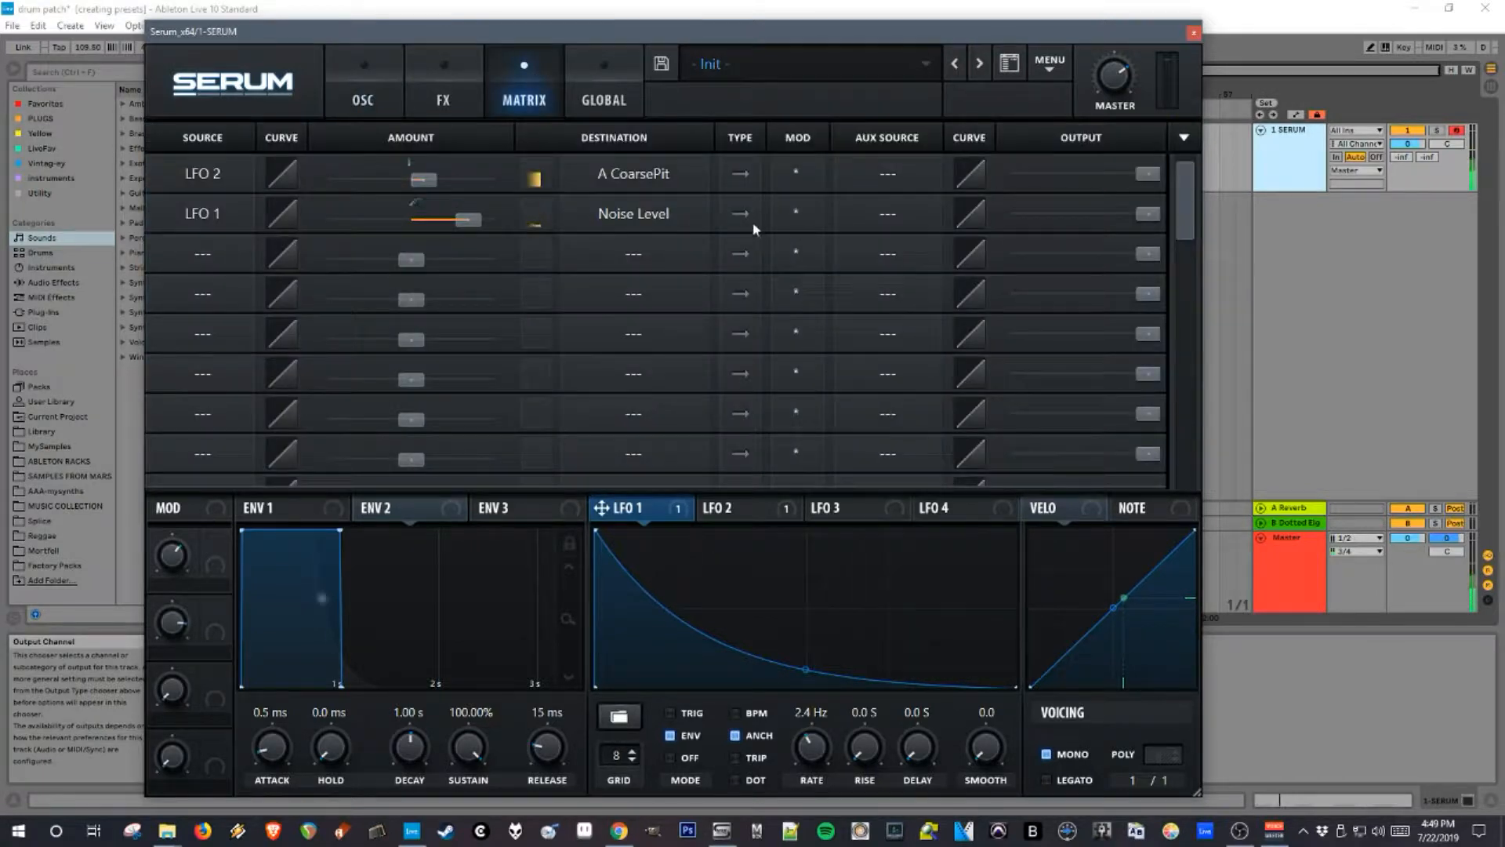
{"action": "left_click", "coordinate": [361, 76]}
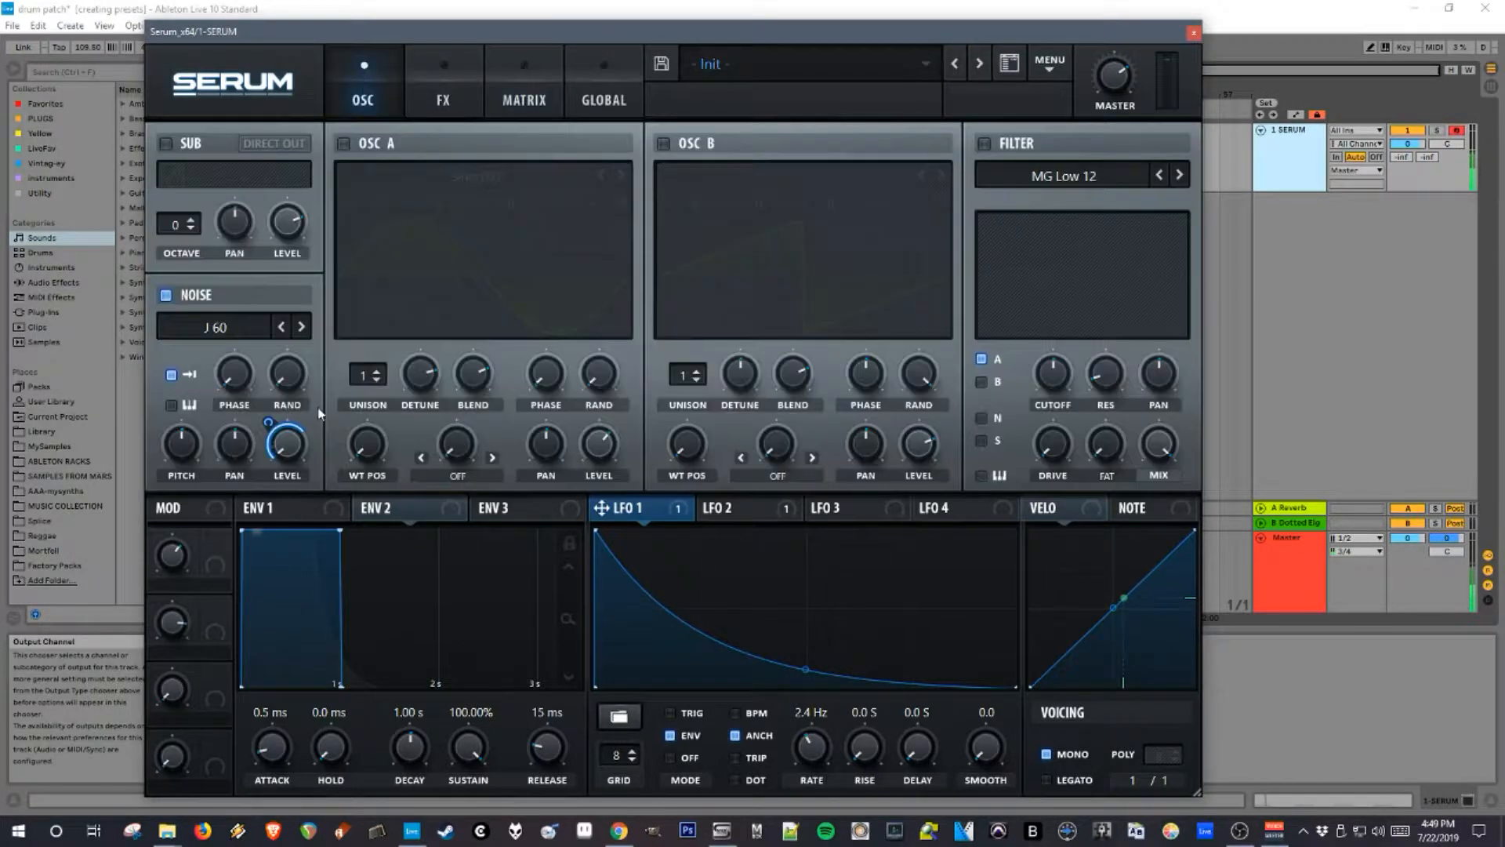
{"action": "mouse_move", "coordinate": [270, 424]}
{"action": "left_click_drag", "start_coordinate": [269, 426], "coordinate": [267, 429]}
{"action": "left_click", "coordinate": [343, 145]}
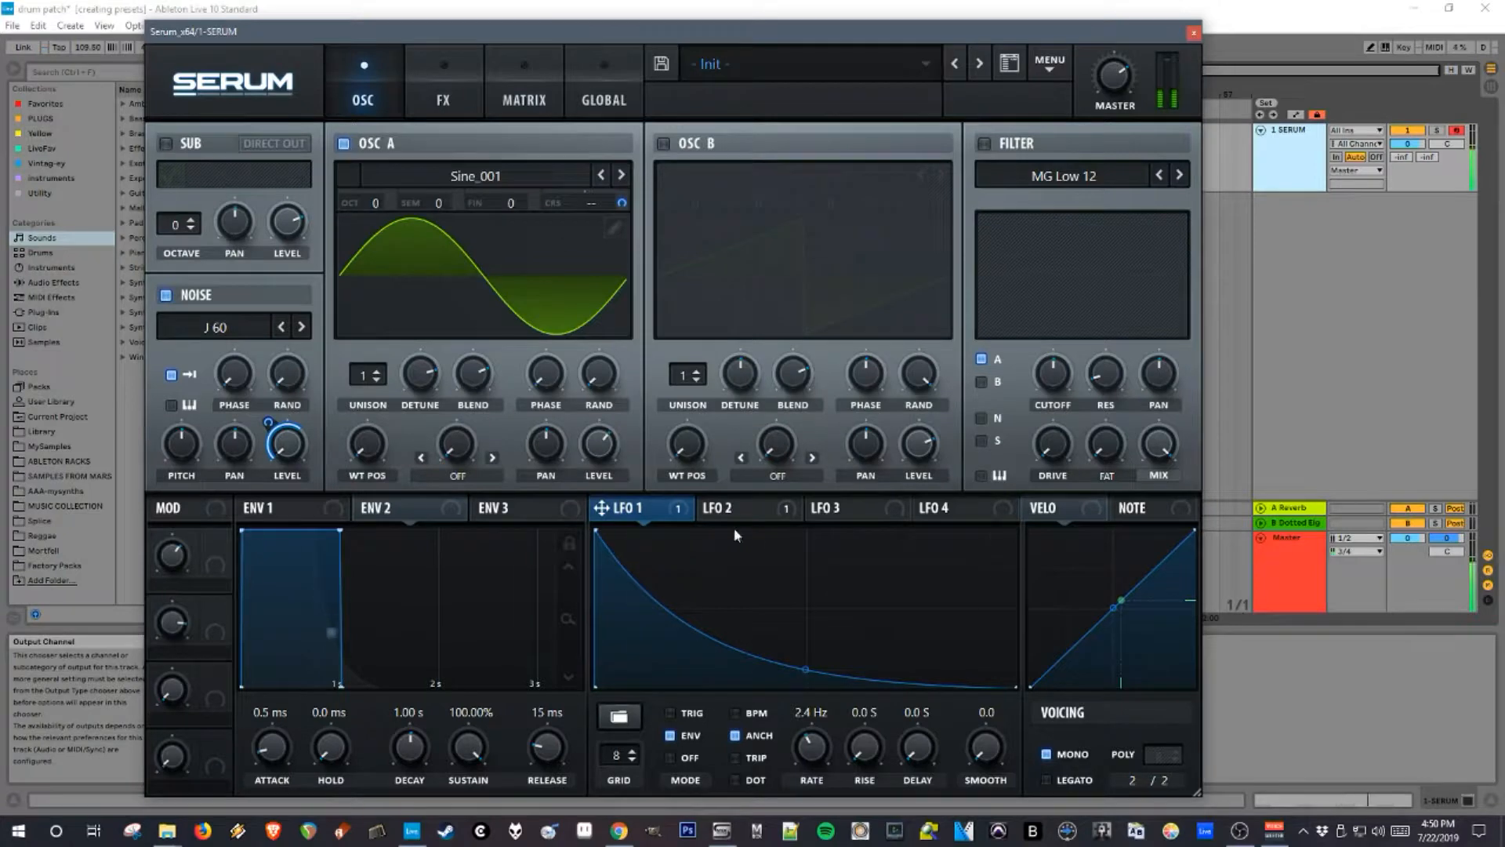
- Map LFO 3 to oscillator A's level and set LFO 3's rate to 1.2 Hz
{"action": "left_click", "coordinate": [837, 508]}
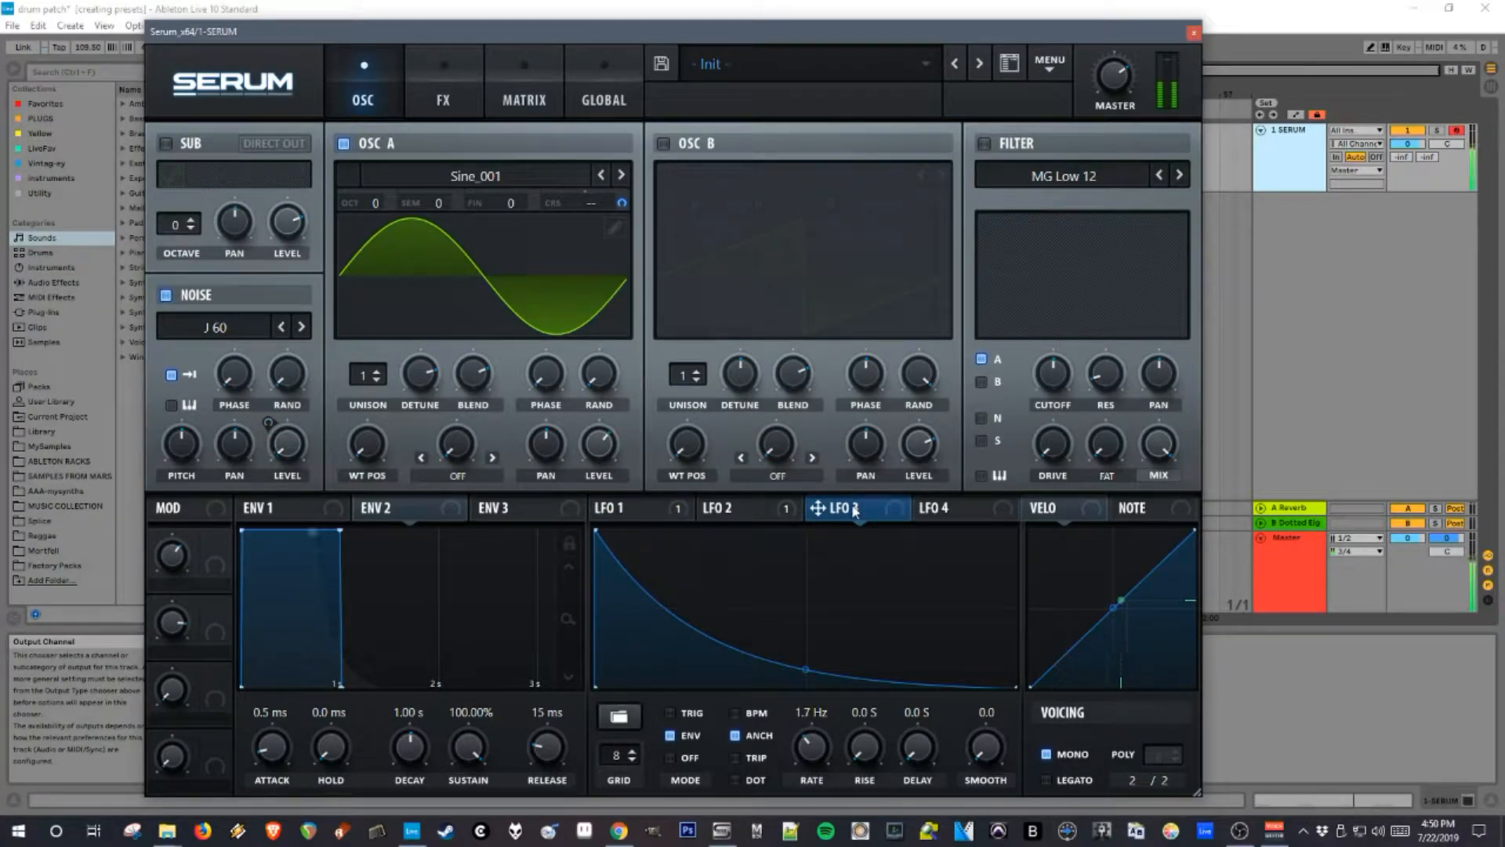
{"action": "left_click_drag", "start_coordinate": [848, 511], "coordinate": [597, 444]}
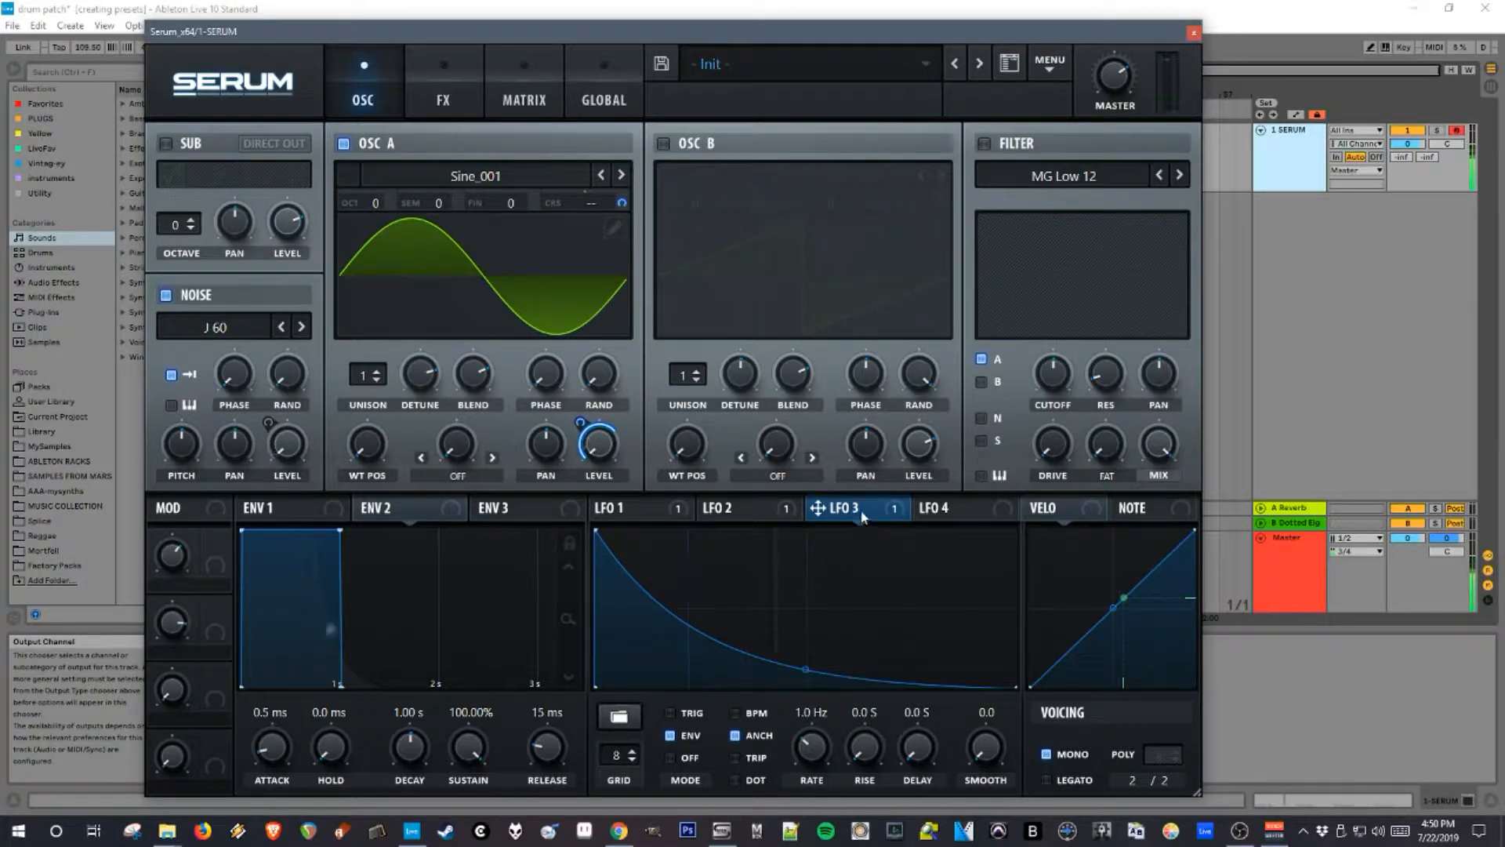
{"action": "left_click_drag", "start_coordinate": [809, 743], "coordinate": [822, 743]}
{"action": "right_click", "coordinate": [588, 421]}
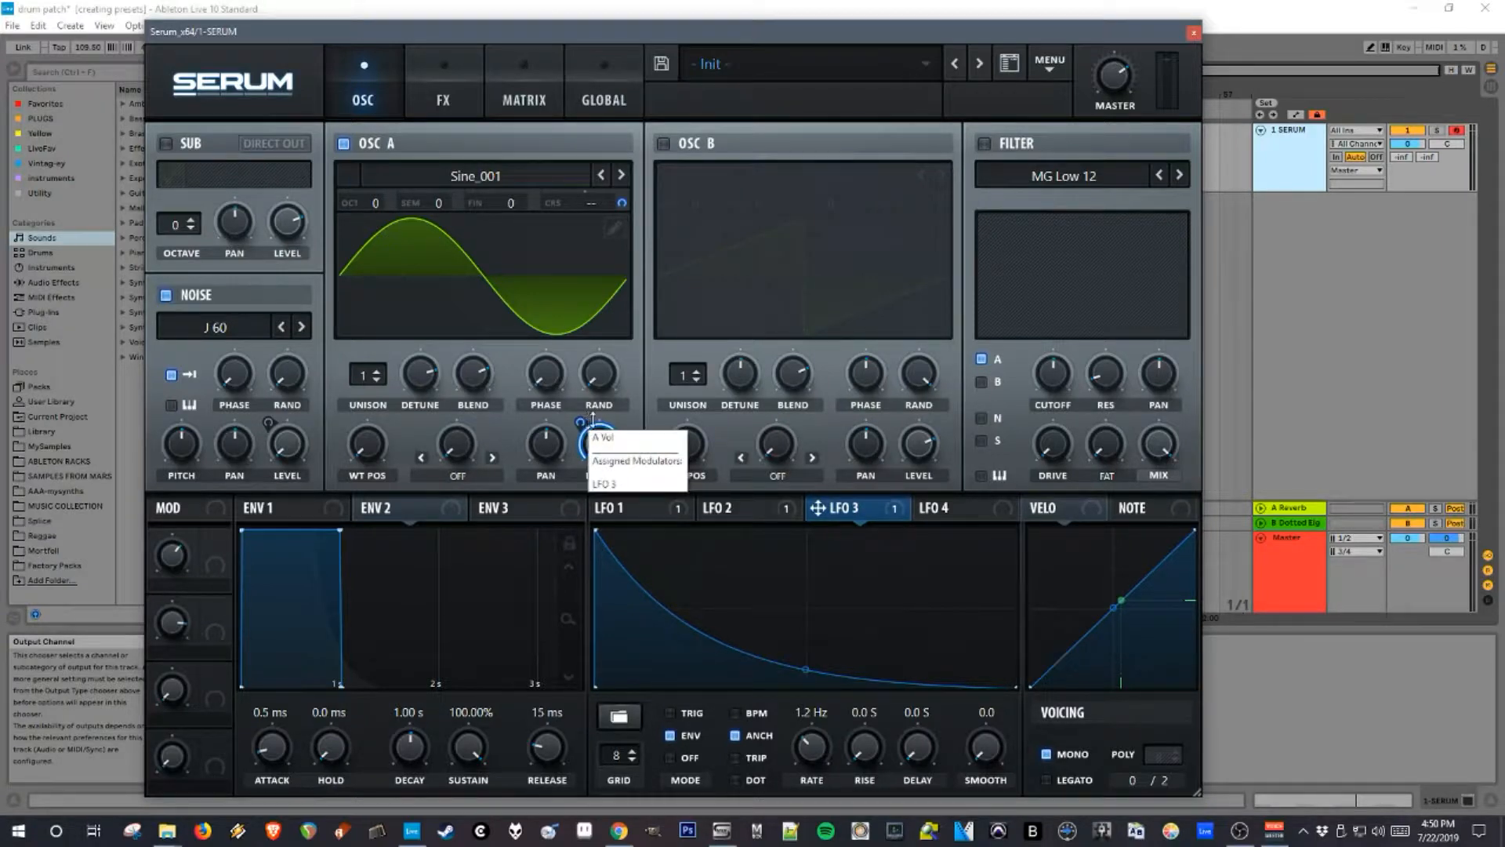
{"action": "left_click", "coordinate": [593, 420]}
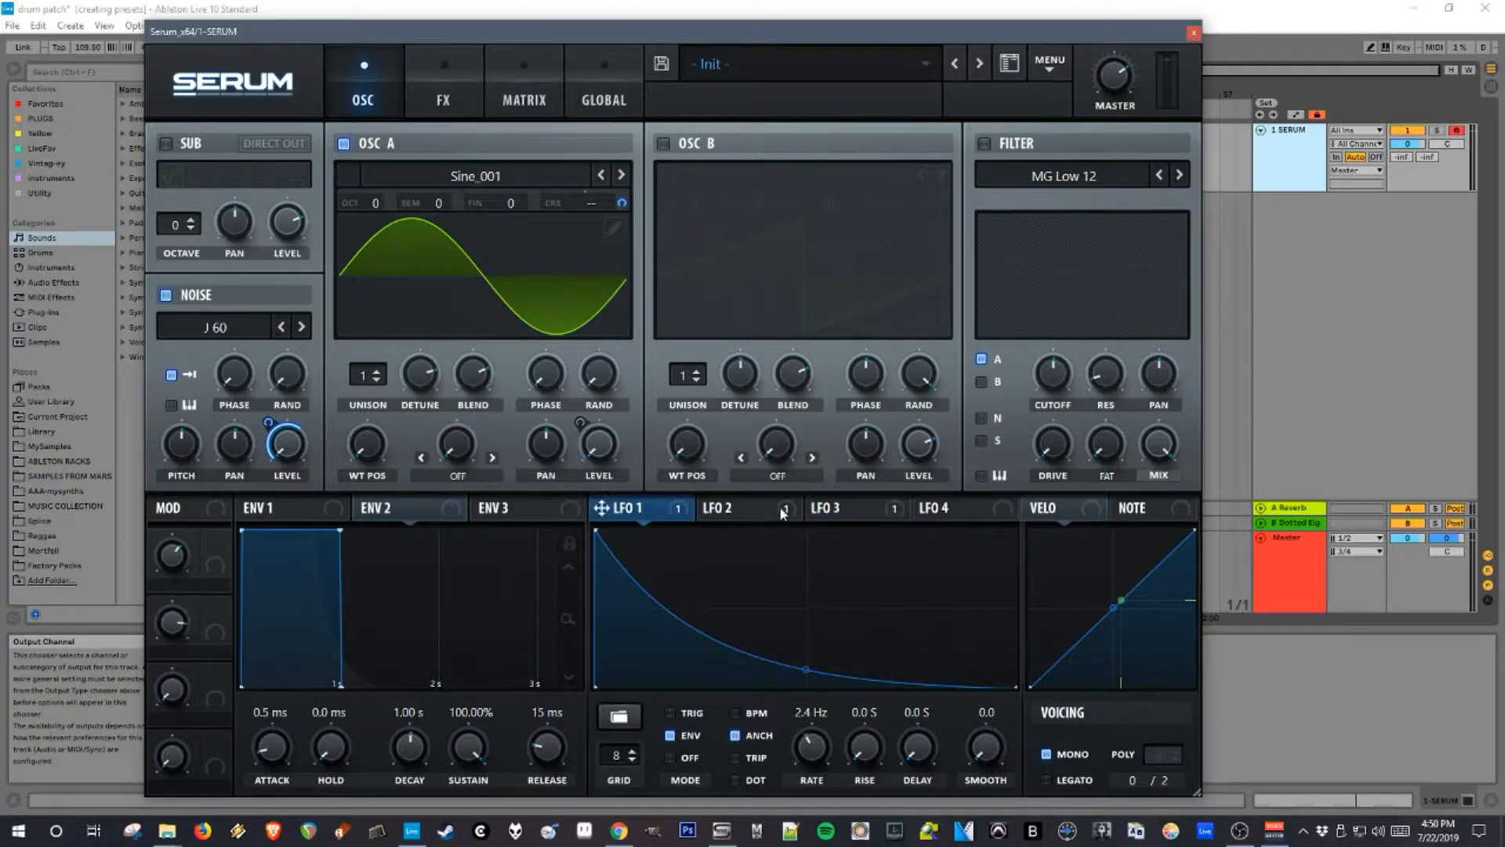
- Review the LFO routes to coarse pitch, noise level and oscillator A volume in the modulation matrix
{"action": "left_click", "coordinate": [496, 56]}
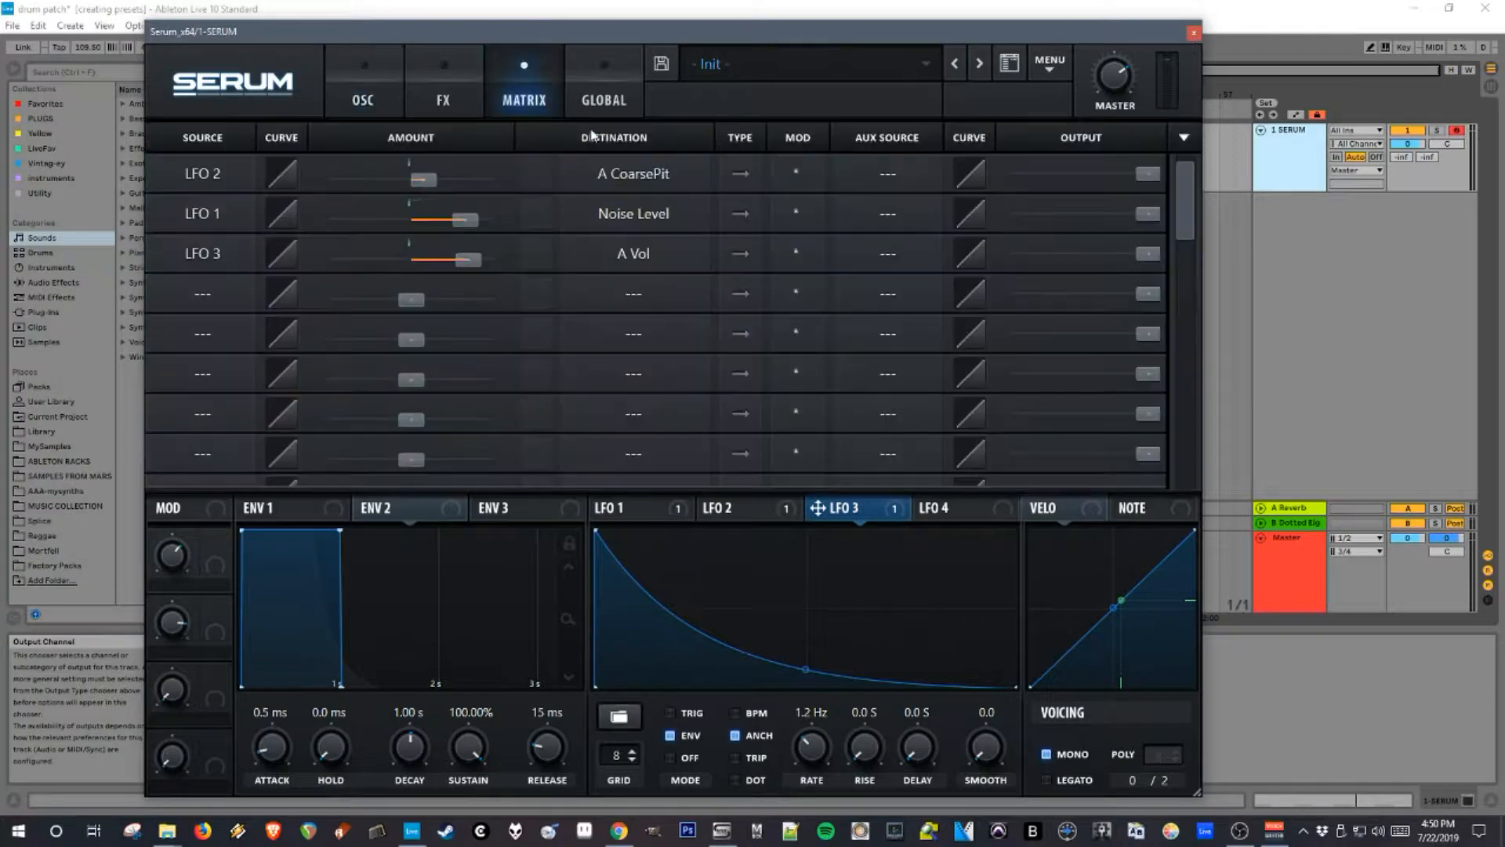
{"action": "left_click", "coordinate": [332, 78]}
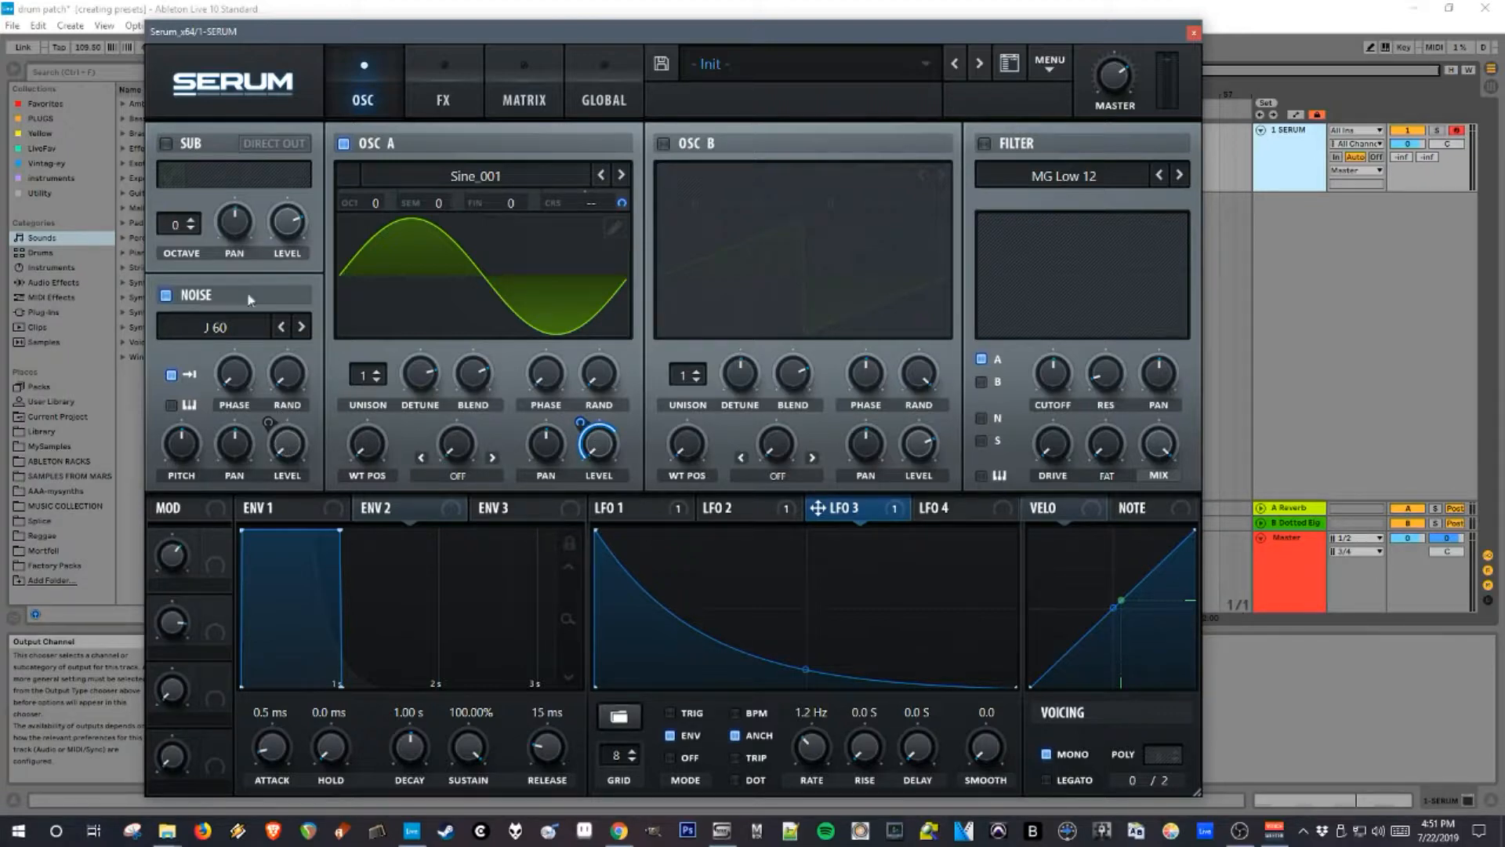
{"action": "left_click", "coordinate": [634, 520]}
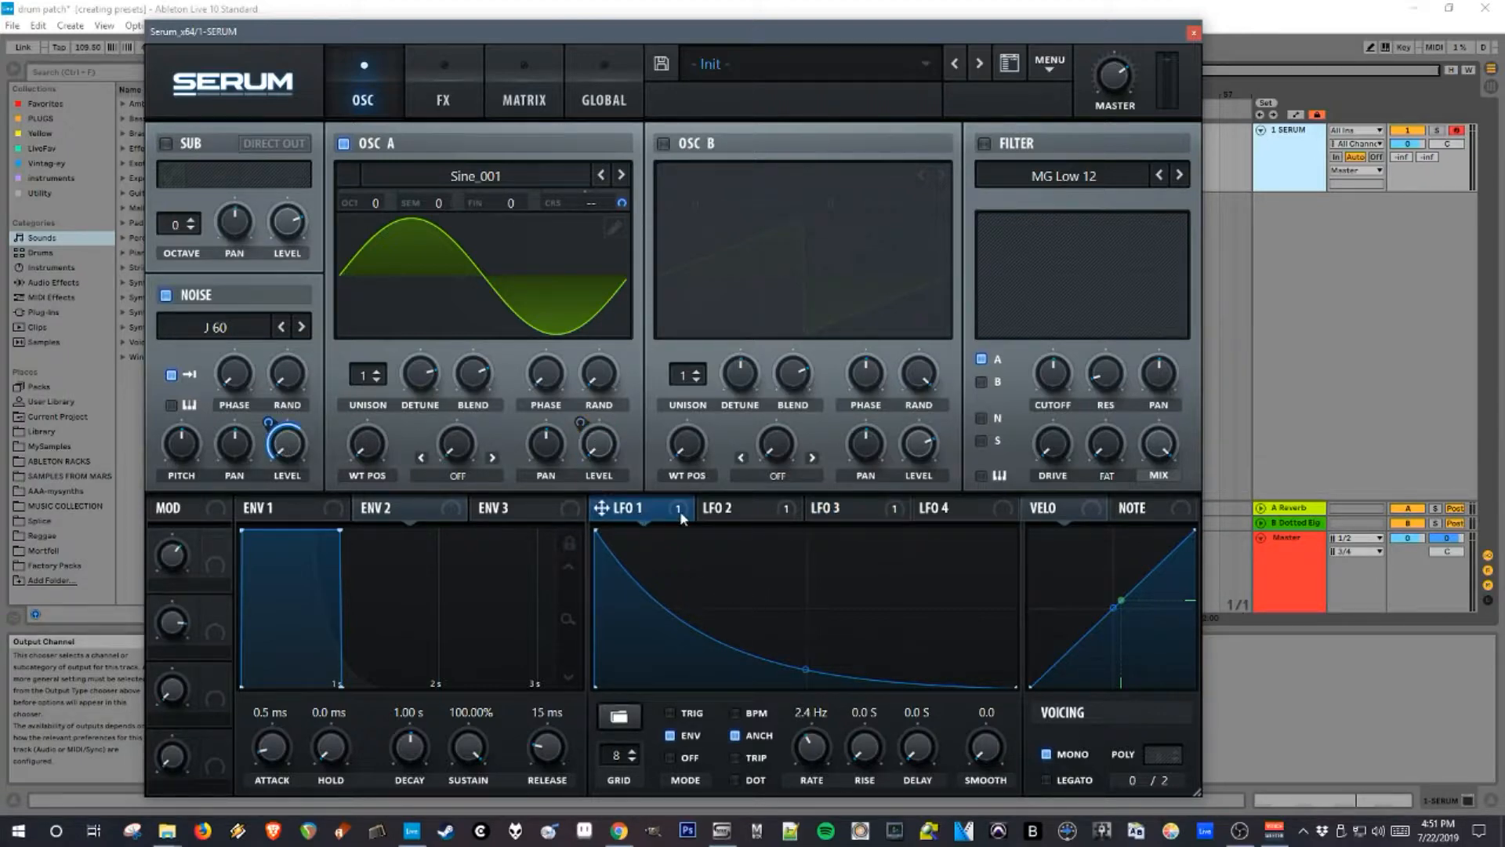
{"action": "mouse_move", "coordinate": [269, 427]}
{"action": "left_click", "coordinate": [524, 95]}
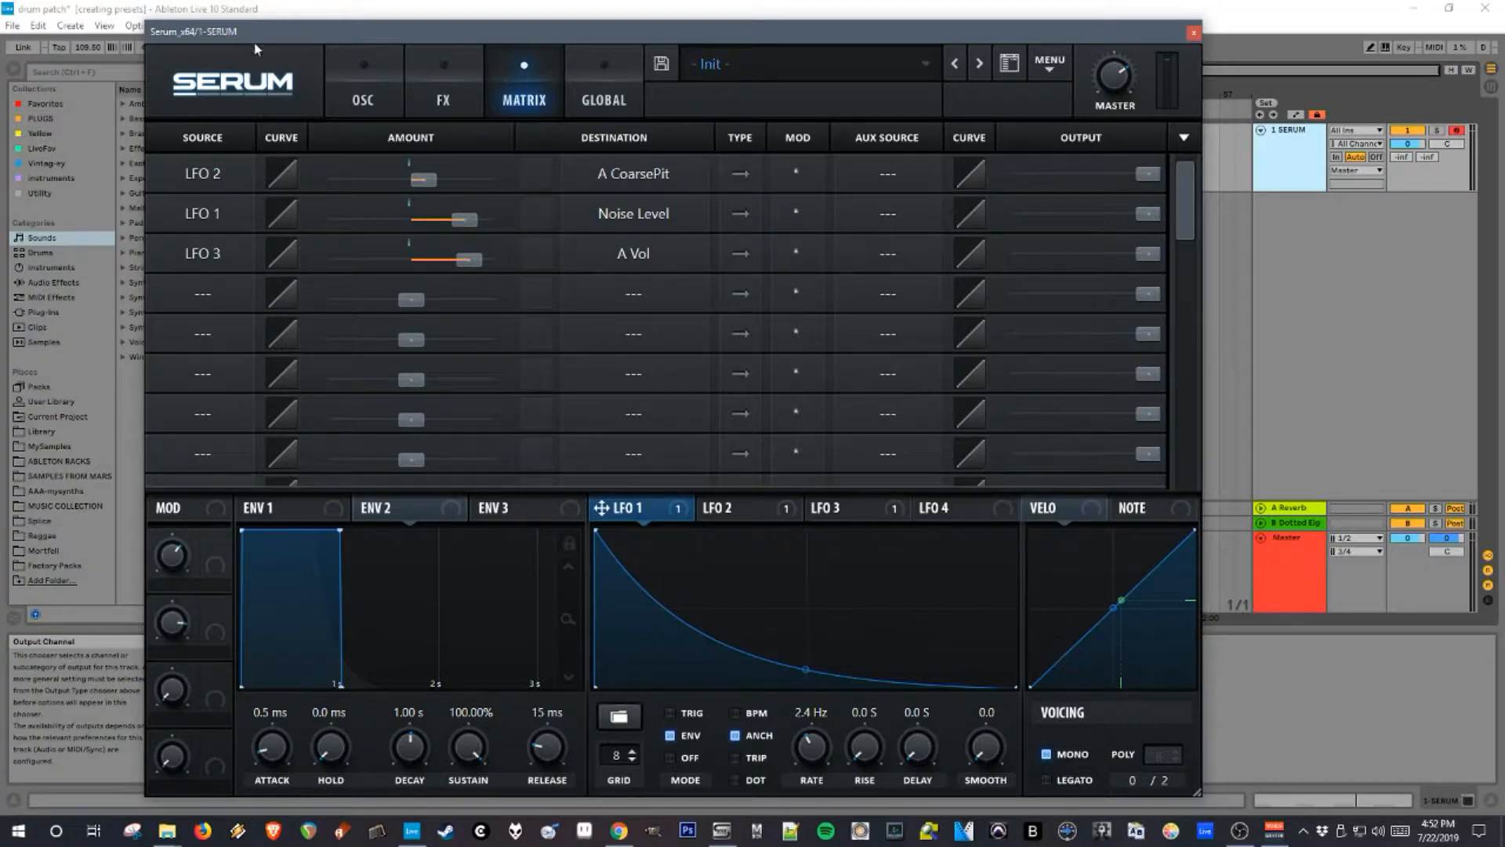
{"action": "left_click", "coordinate": [368, 99]}
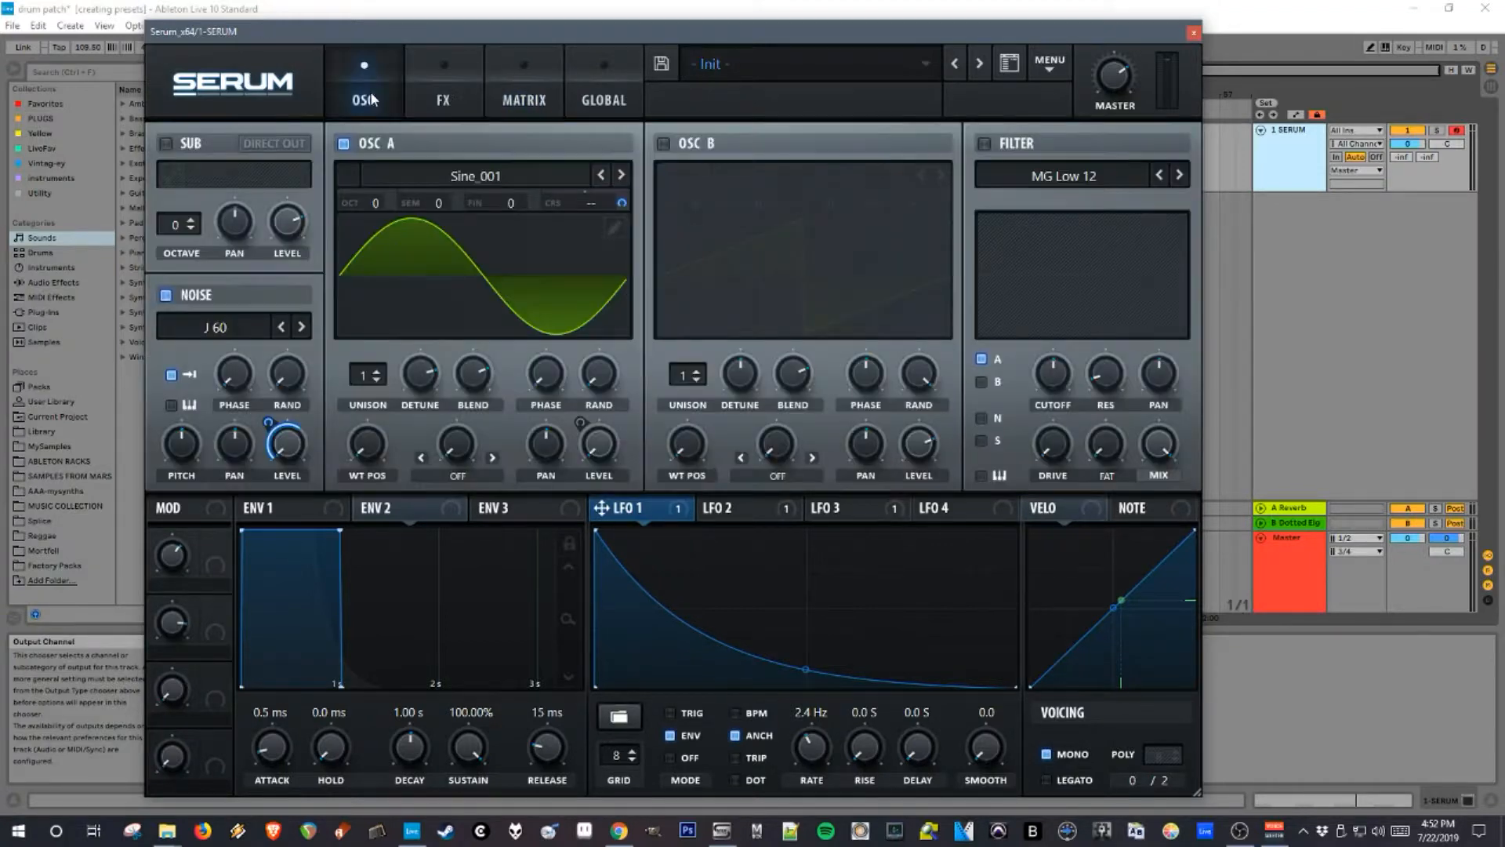
- Mute oscillator A and assign Macro 1 as the aux source of the LFO 1 to Noise Level route
{"action": "left_click", "coordinate": [344, 143]}
{"action": "left_click", "coordinate": [527, 82]}
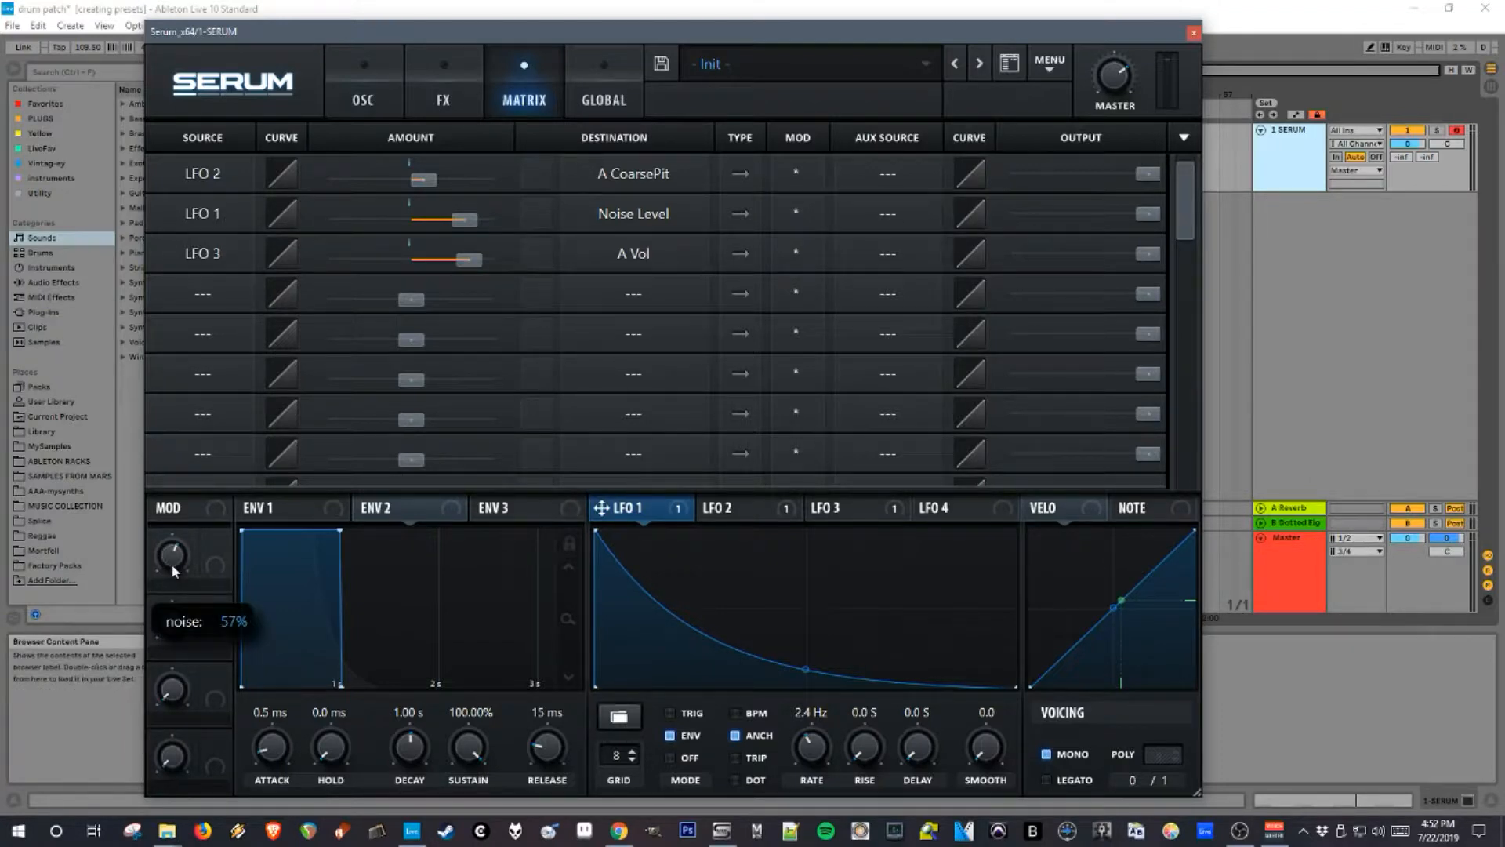
{"action": "left_click", "coordinate": [889, 222]}
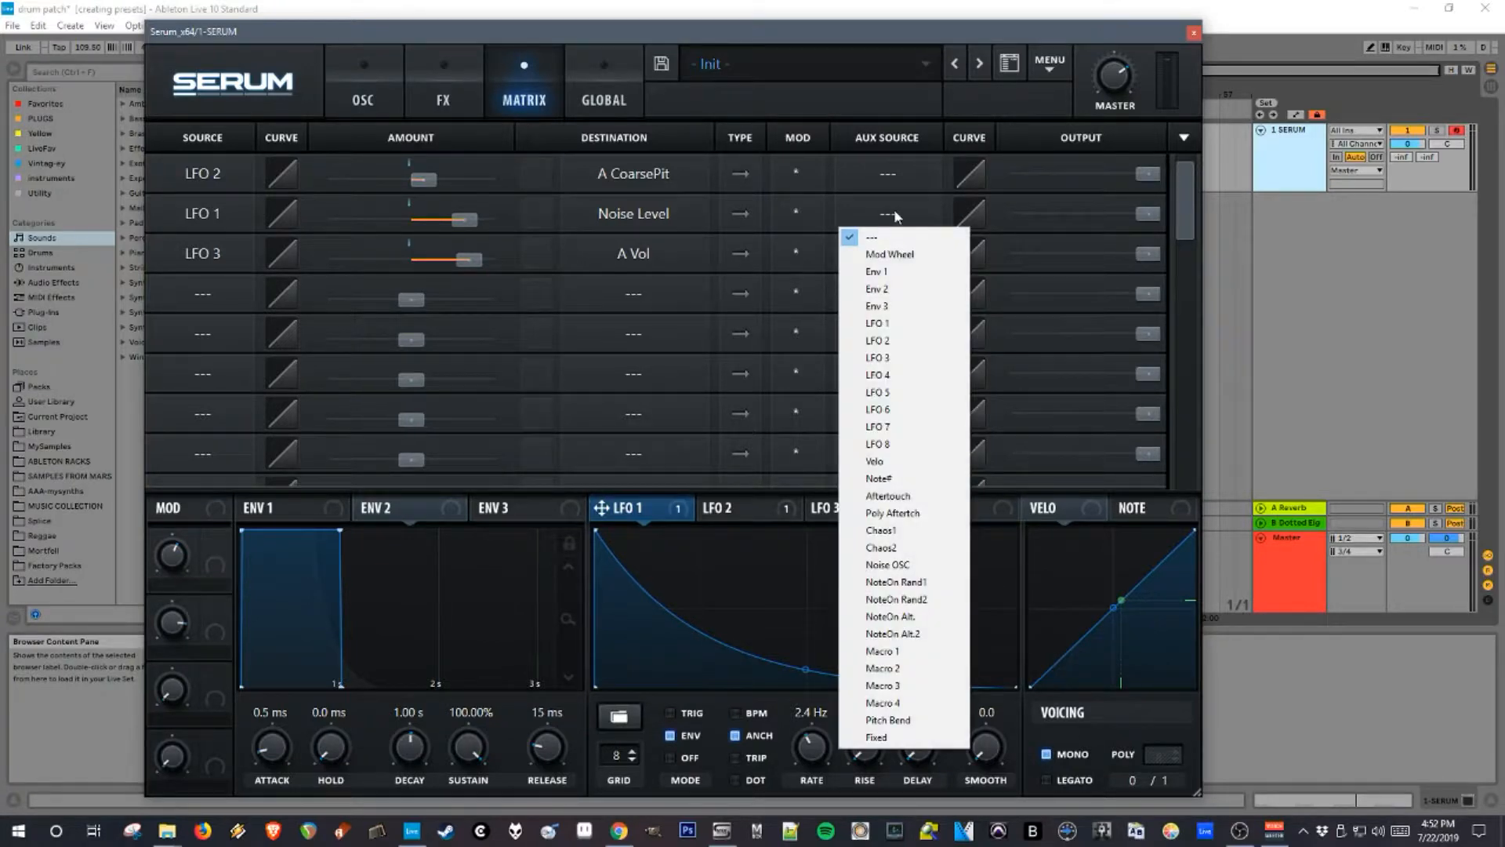
{"action": "left_click", "coordinate": [922, 651]}
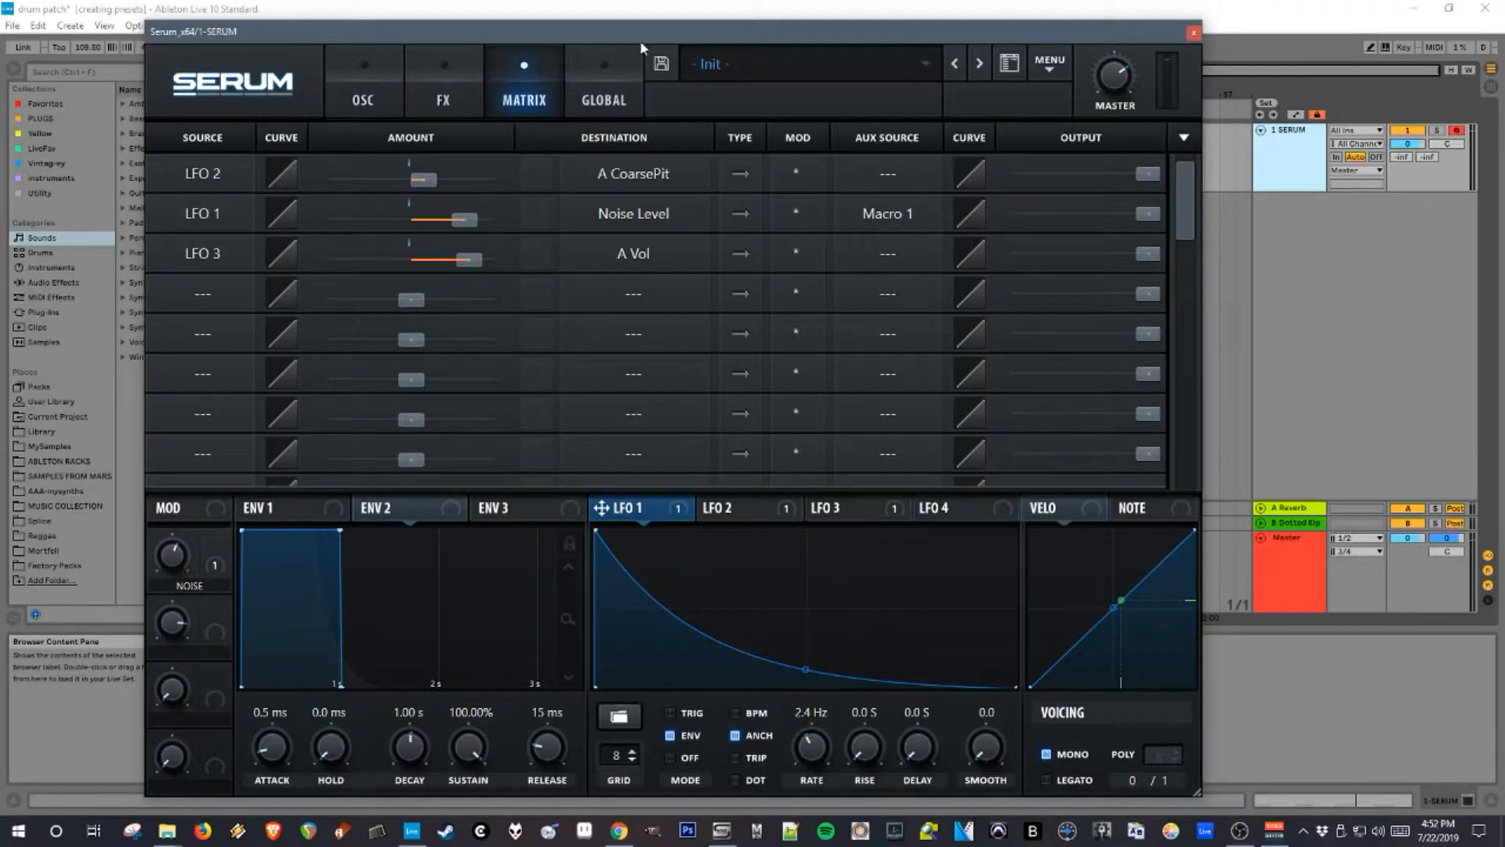
- Sweep the noise macro to audition the modulated noise level, bringing it down to 11%
{"action": "left_click_drag", "start_coordinate": [640, 38], "coordinate": [646, 33]}
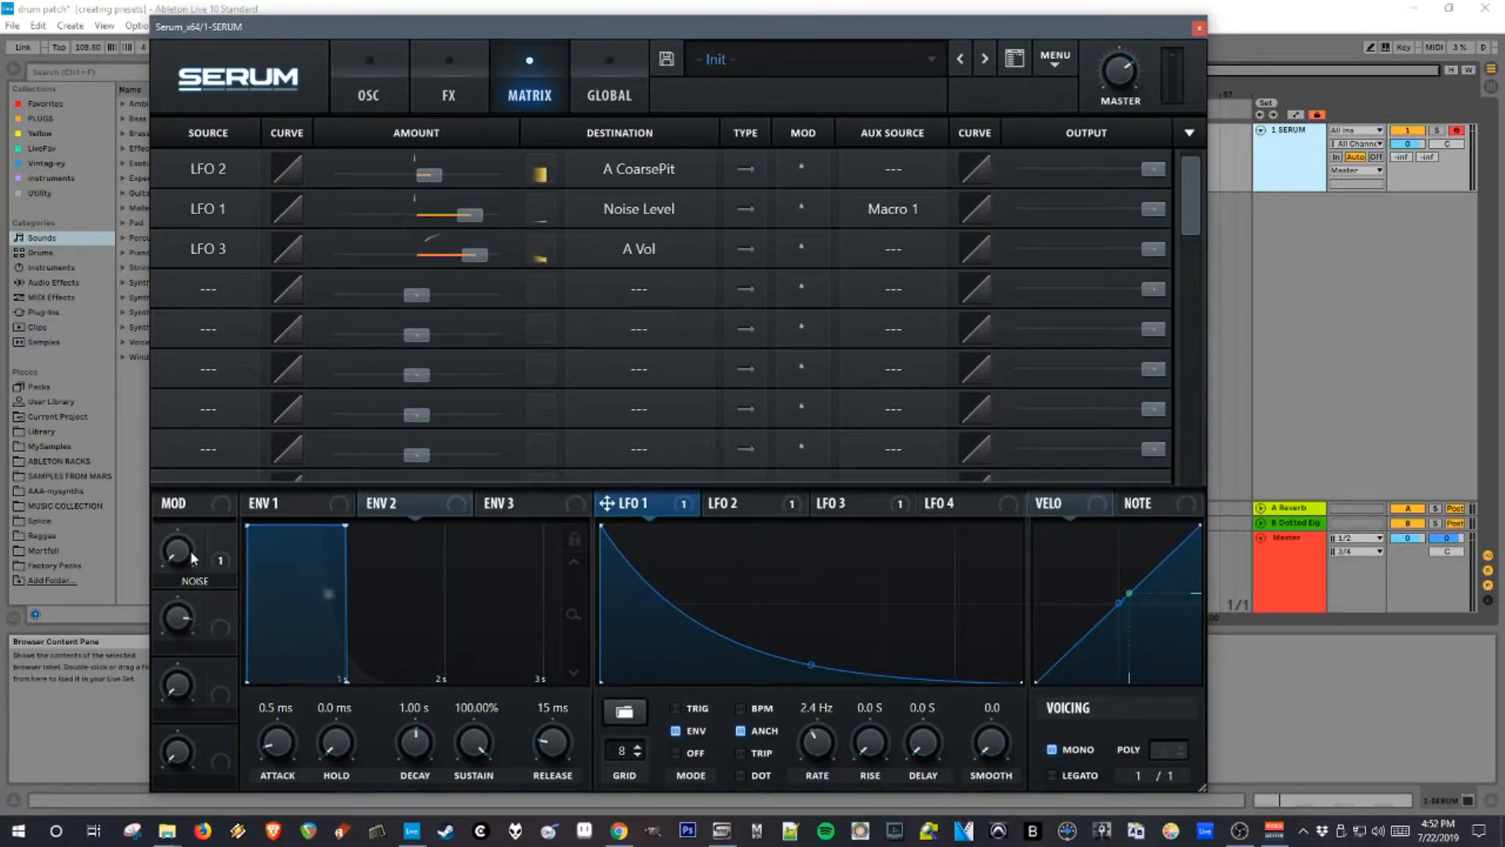
{"action": "left_click_drag", "start_coordinate": [212, 575], "coordinate": [206, 423]}
{"action": "left_click_drag", "start_coordinate": [187, 555], "coordinate": [187, 533]}
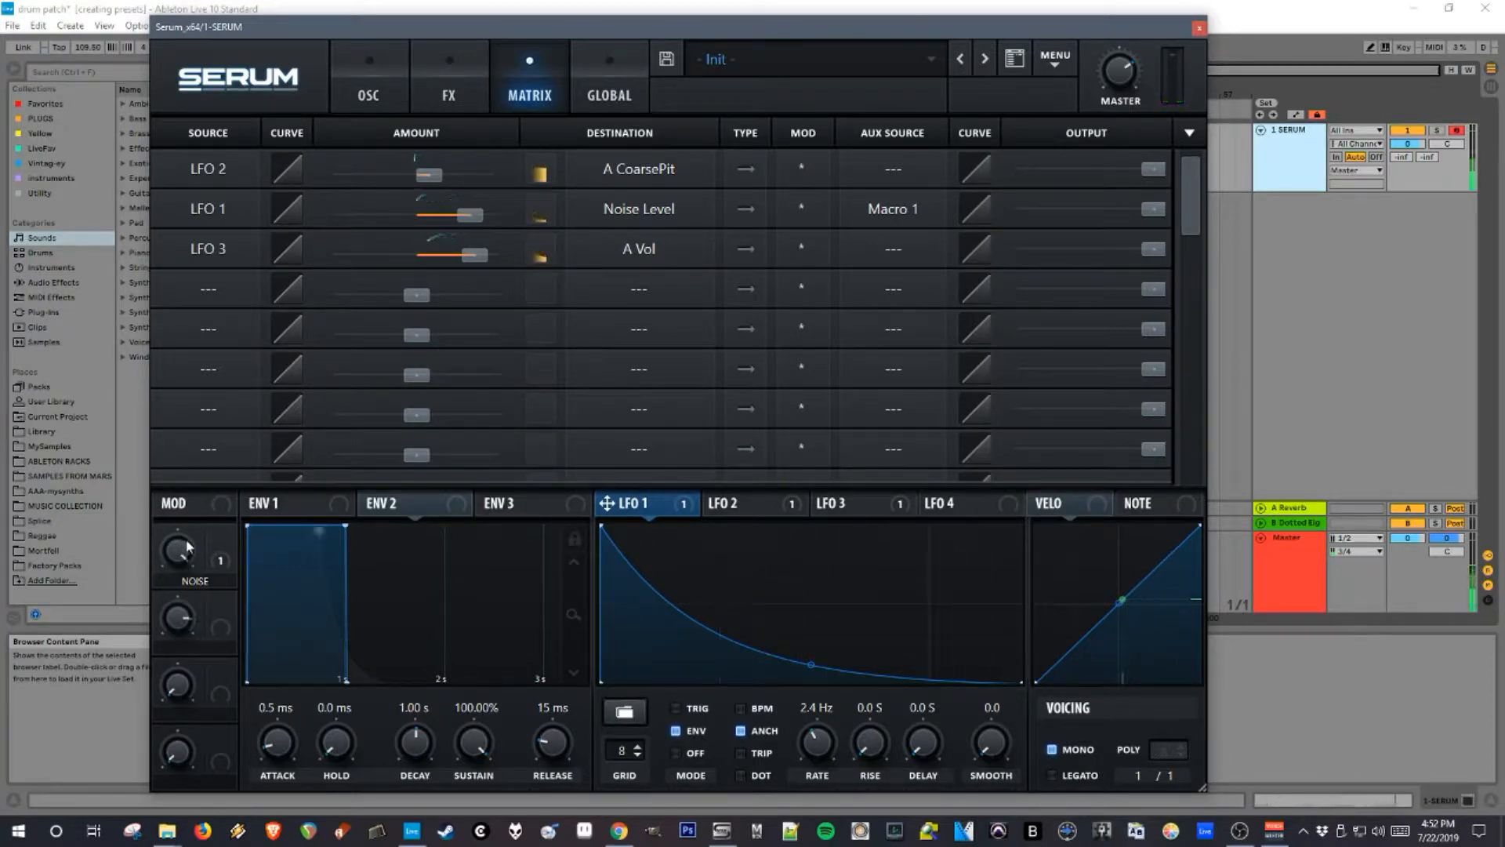
{"action": "left_click", "coordinate": [368, 90]}
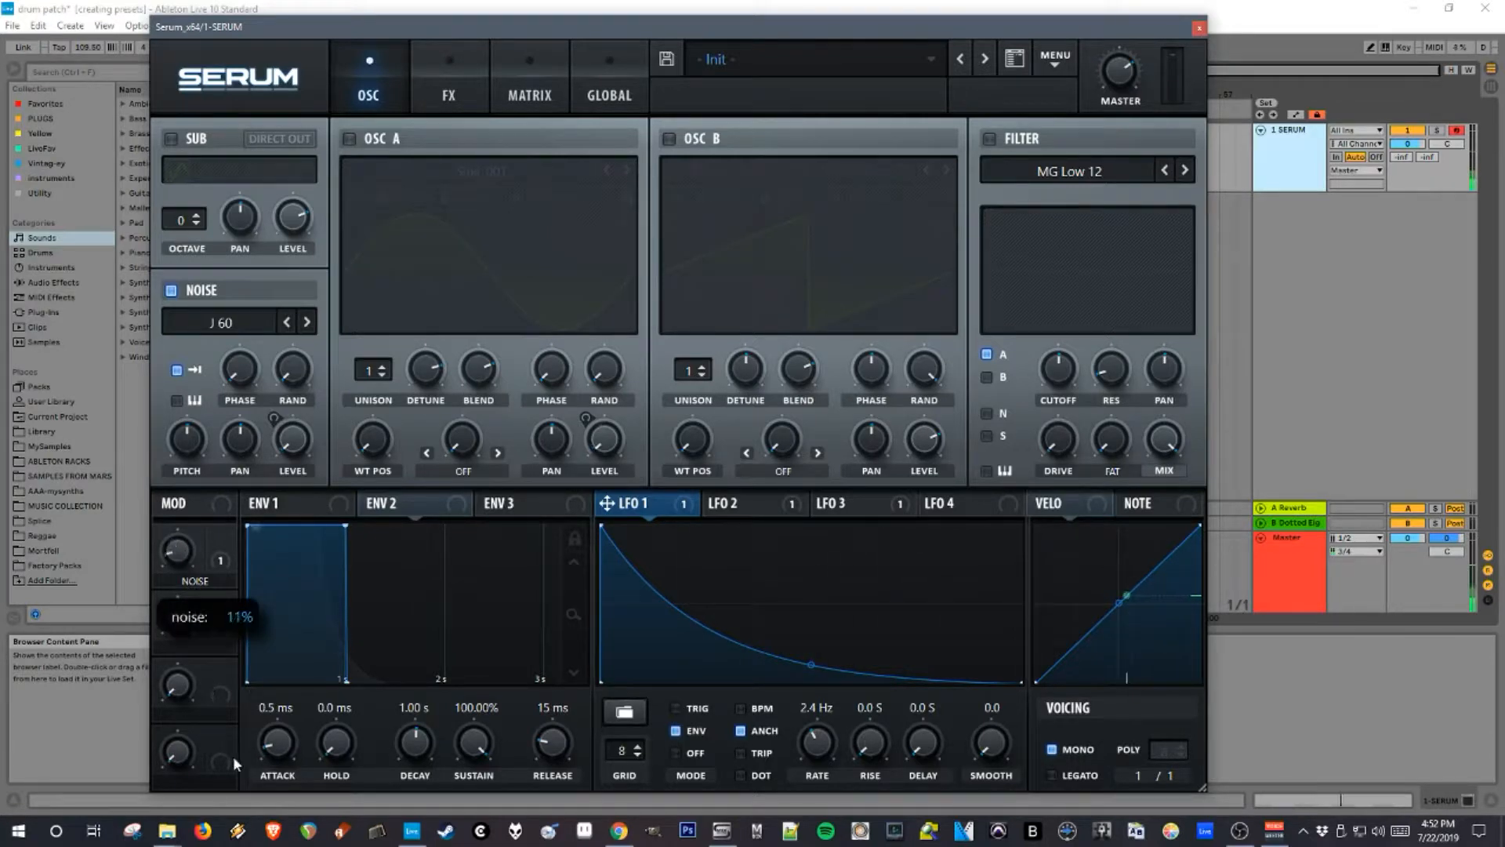
- Assign Macro 2 as the aux source of the LFO 3 to A Vol route and turn oscillator A back on
{"action": "left_click", "coordinate": [527, 78]}
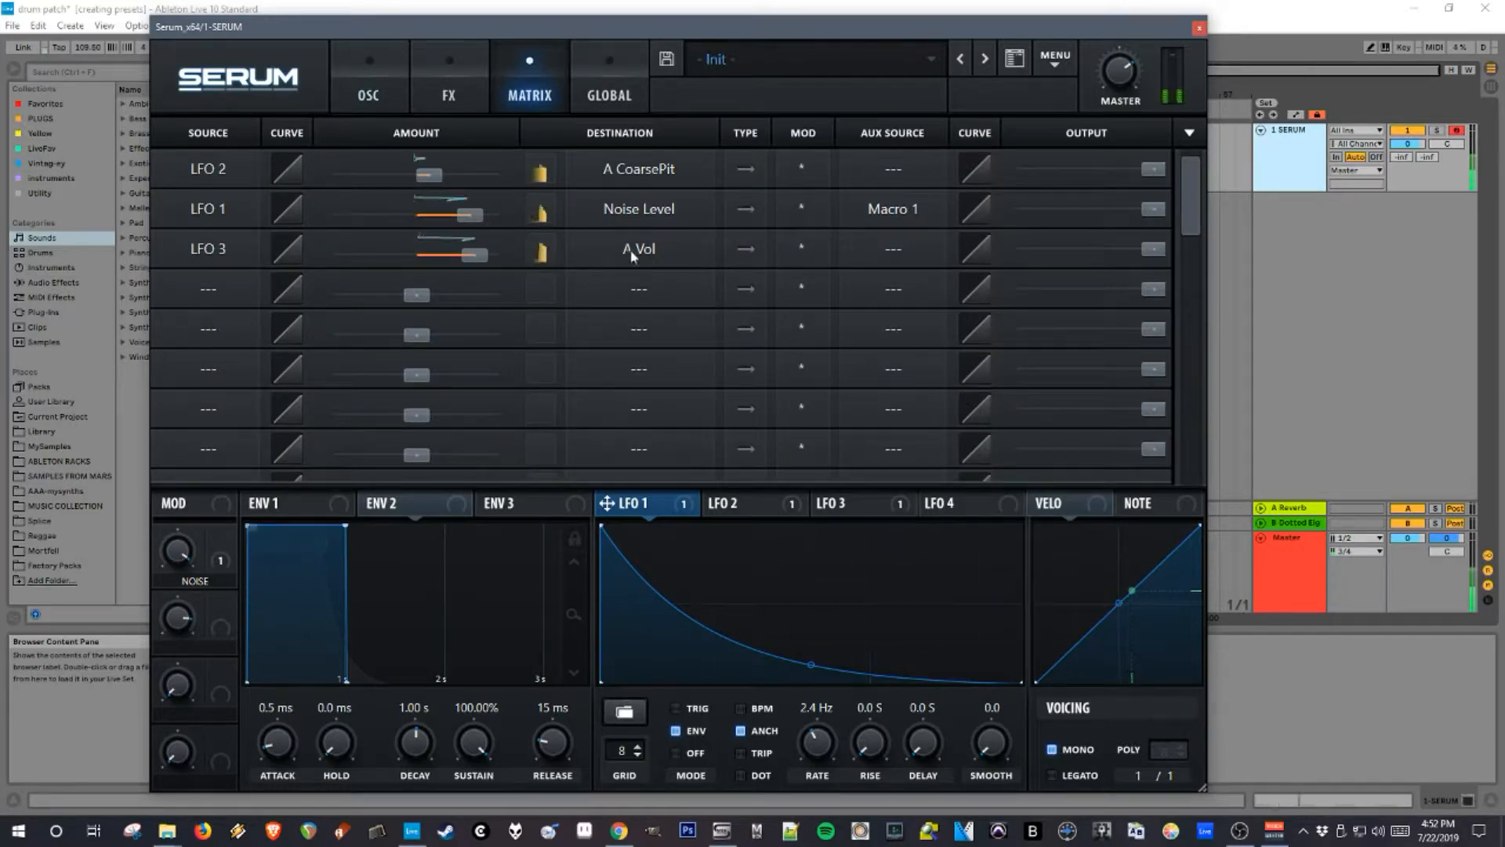
{"action": "left_click", "coordinate": [904, 247]}
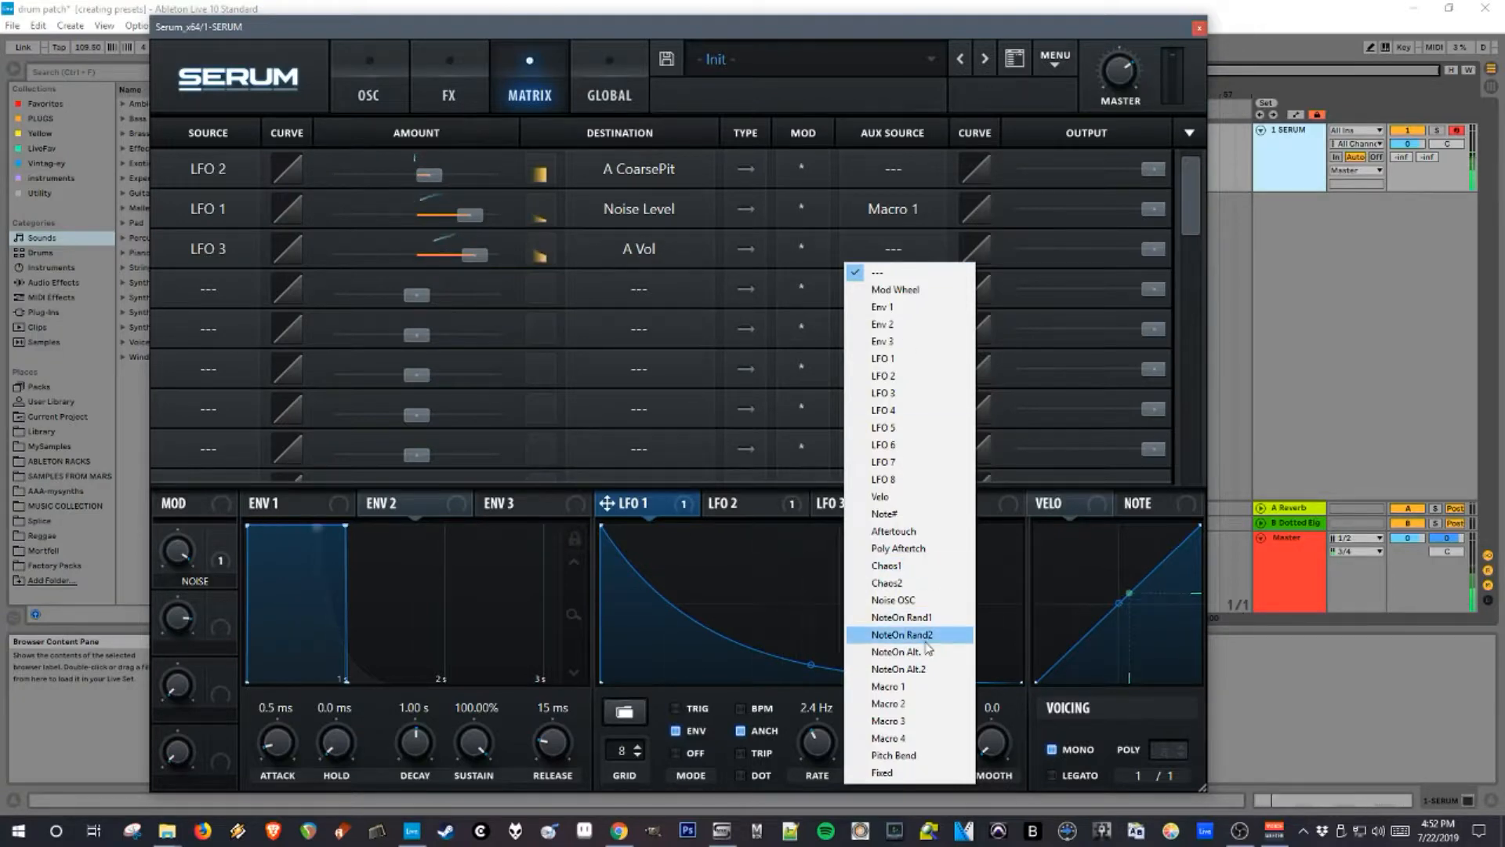
{"action": "left_click", "coordinate": [911, 704]}
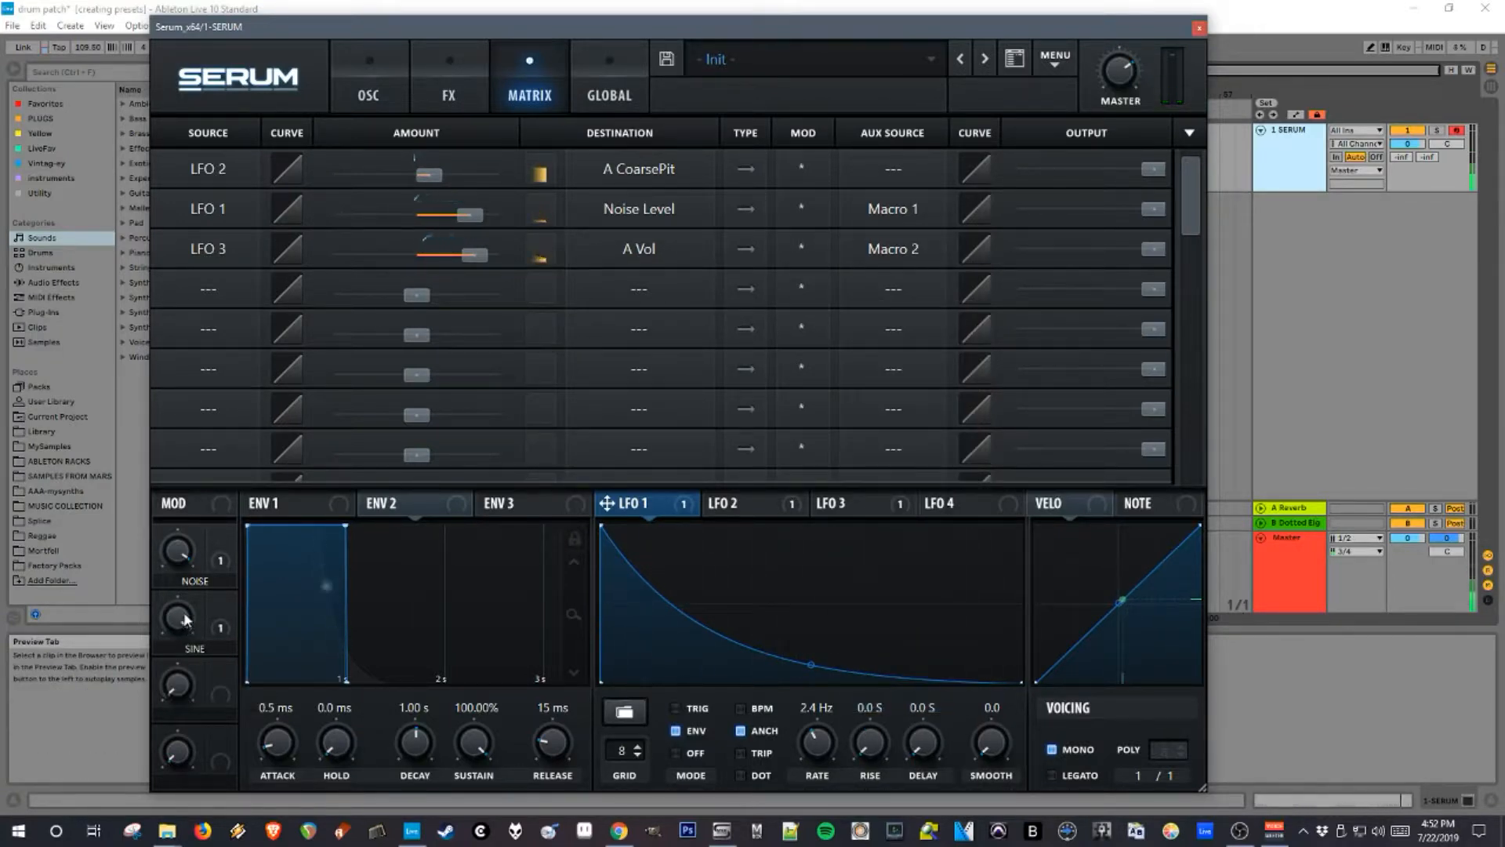
{"action": "left_click", "coordinate": [379, 61]}
{"action": "left_click", "coordinate": [350, 139]}
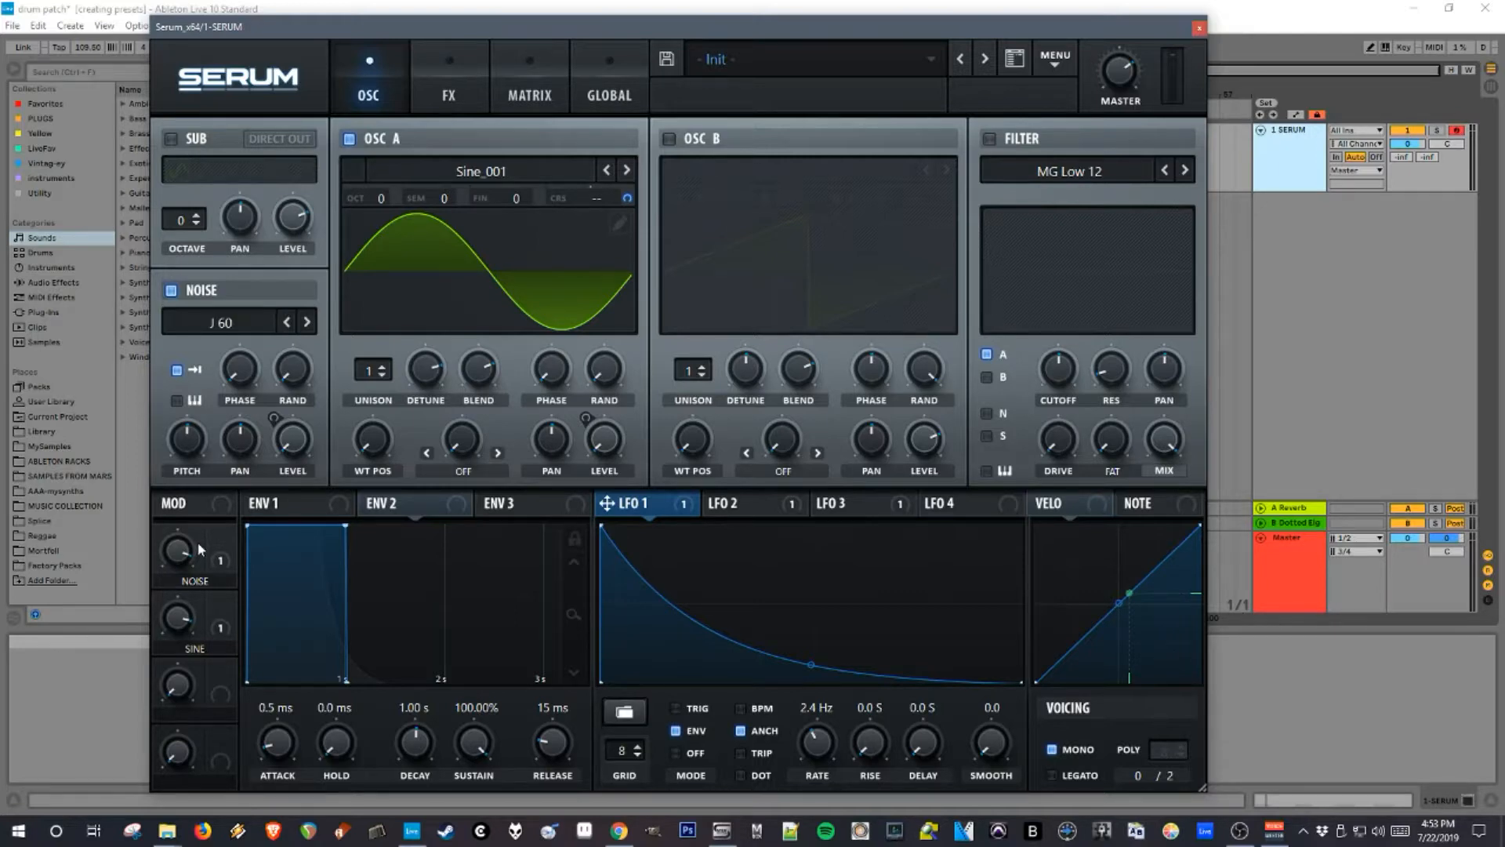
- Compare the shape, rate and mode settings of LFO 1 and LFO 2
{"action": "left_click", "coordinate": [757, 504]}
{"action": "left_click", "coordinate": [627, 504]}
{"action": "left_click", "coordinate": [733, 504]}
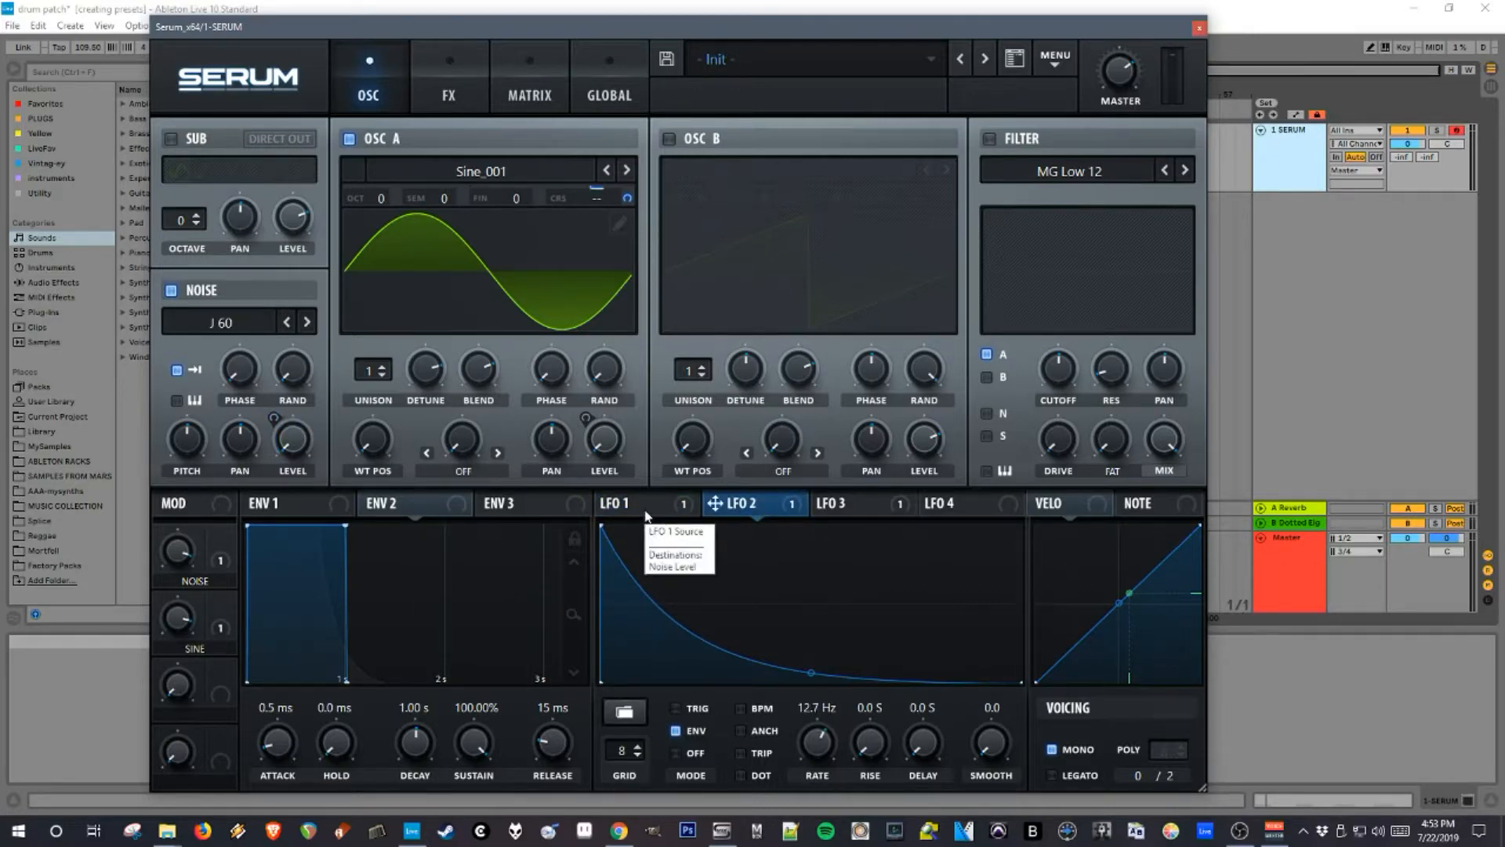
{"action": "left_click", "coordinate": [635, 504]}
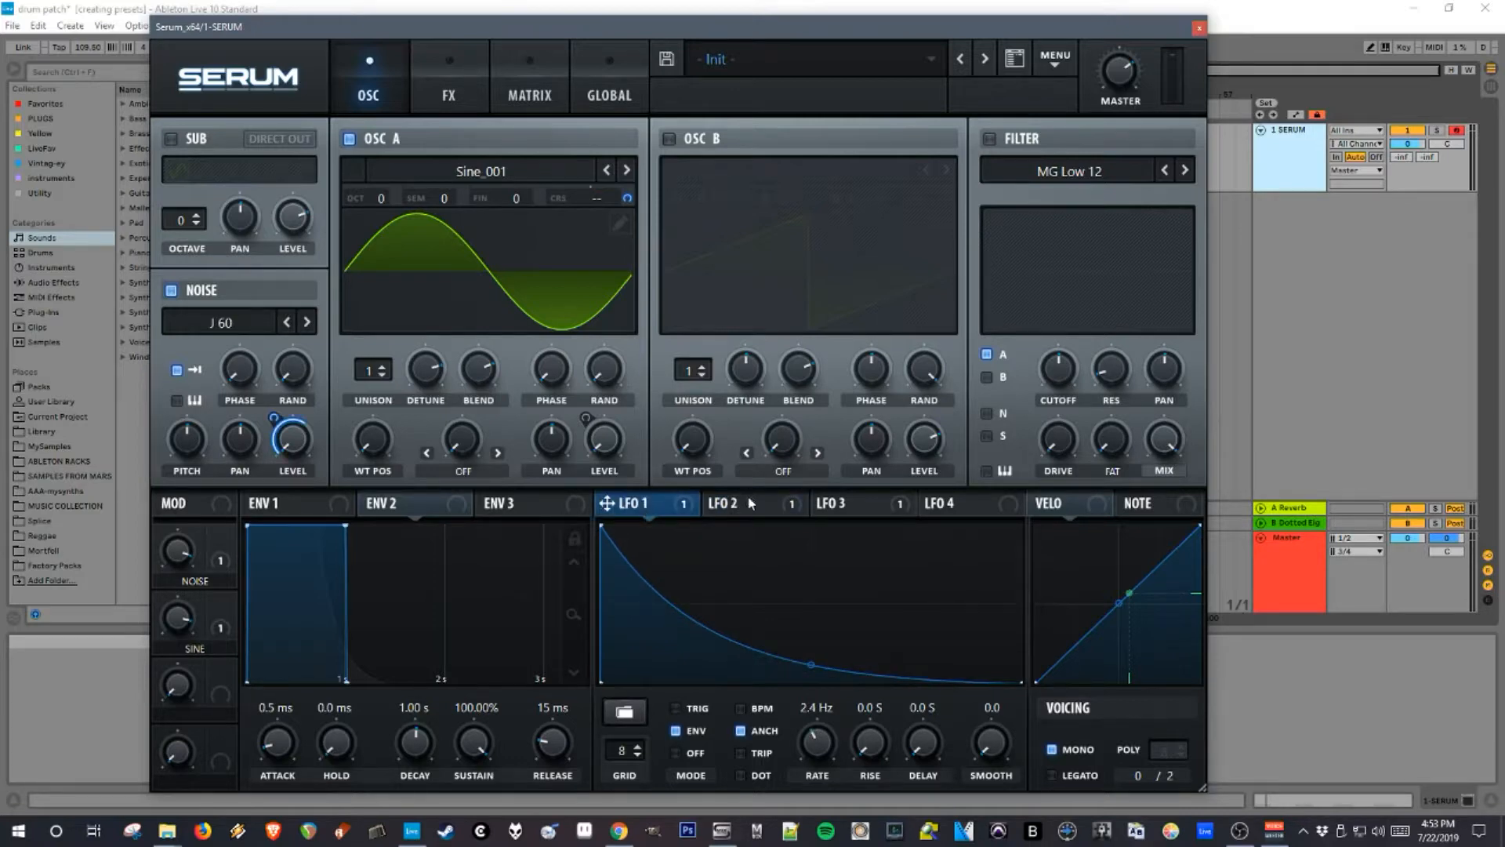
{"action": "left_click", "coordinate": [751, 503]}
{"action": "left_click", "coordinate": [666, 504]}
- Clear the aux sources of the Noise Level and A Vol routes in the modulation matrix
{"action": "left_click", "coordinate": [532, 80]}
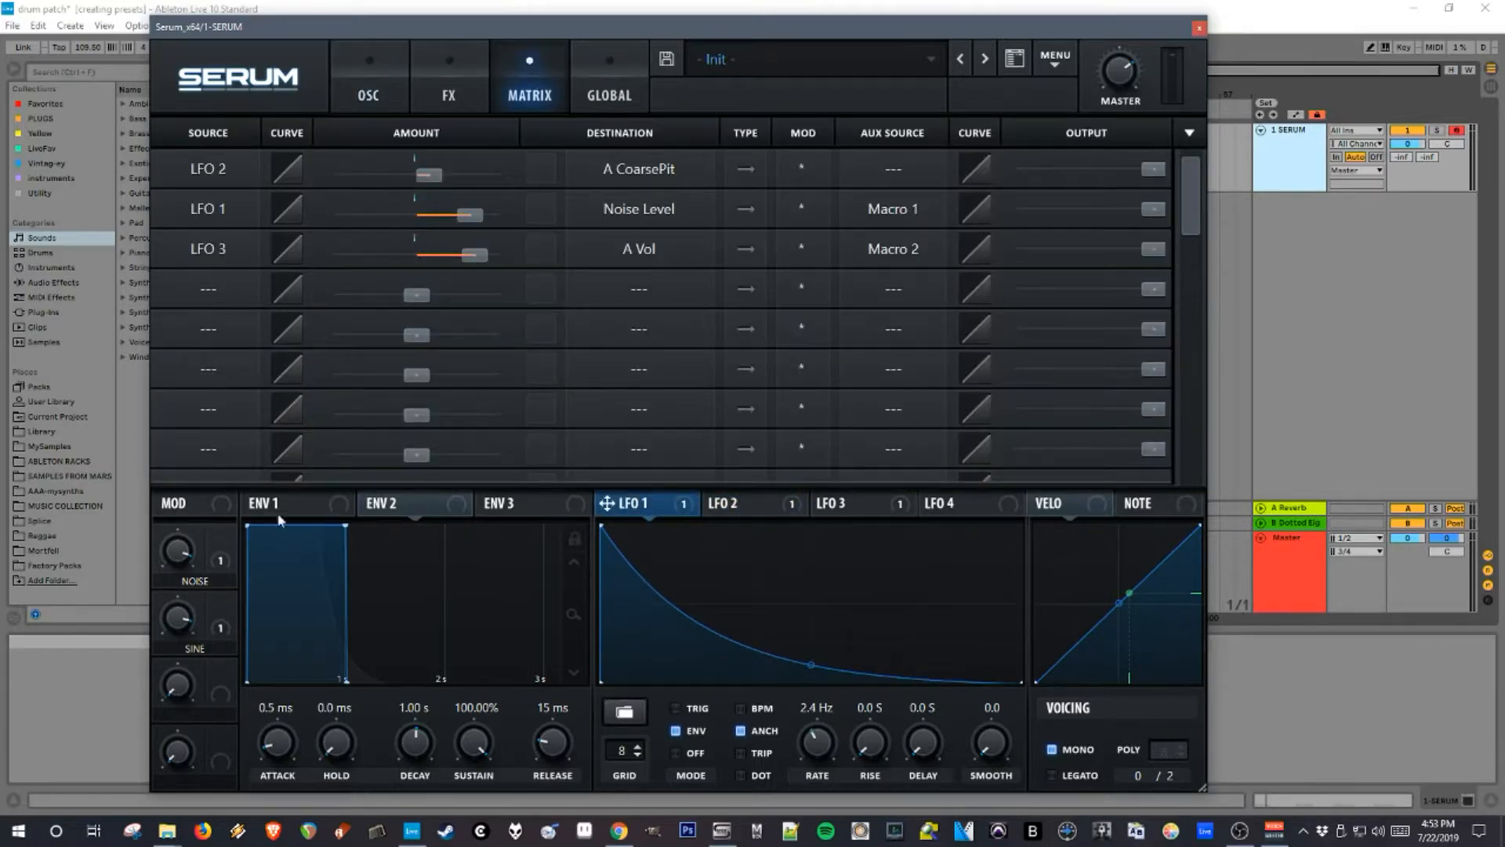
{"action": "left_click", "coordinate": [893, 209]}
{"action": "left_click", "coordinate": [882, 230]}
{"action": "left_click", "coordinate": [894, 249]}
{"action": "left_click", "coordinate": [916, 272]}
- Assign LFO 1 as the aux source of the Noise Level route and LFO 3 as the aux source of the A Vol route
{"action": "left_click", "coordinate": [886, 211]}
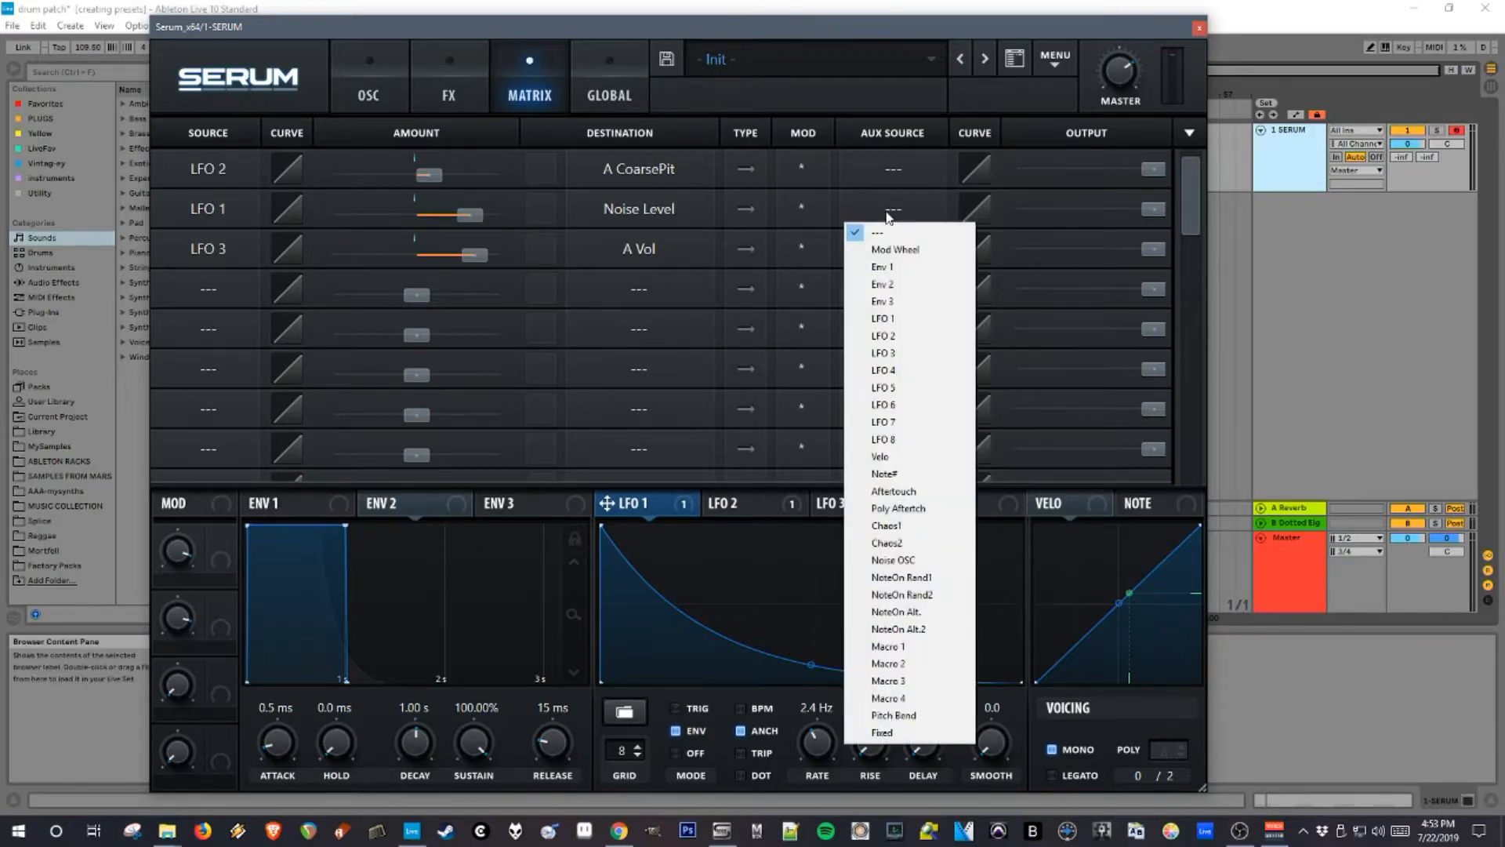
{"action": "left_click", "coordinate": [895, 319]}
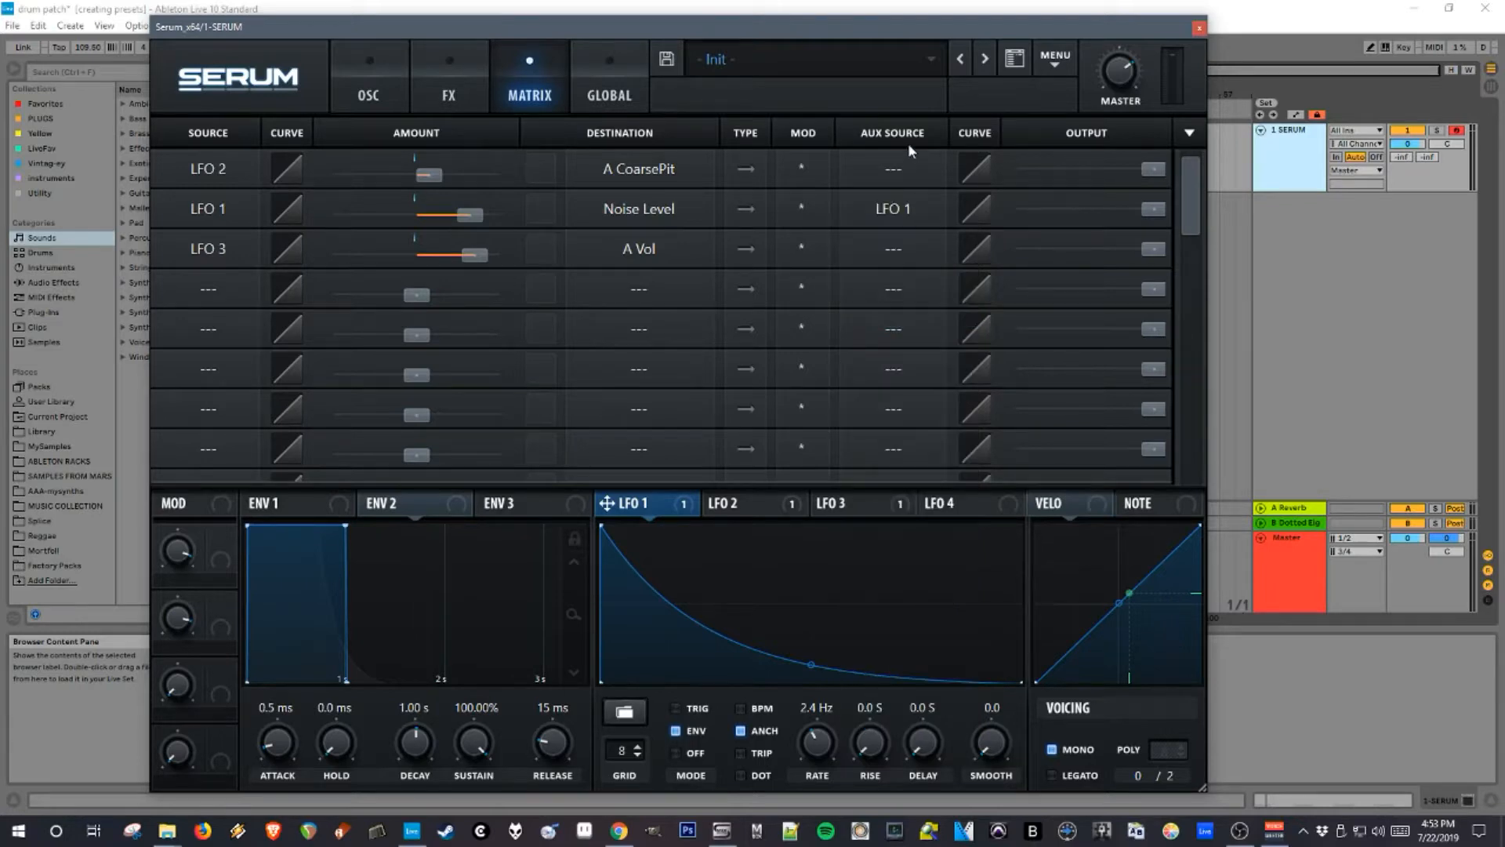
{"action": "left_click", "coordinate": [897, 249]}
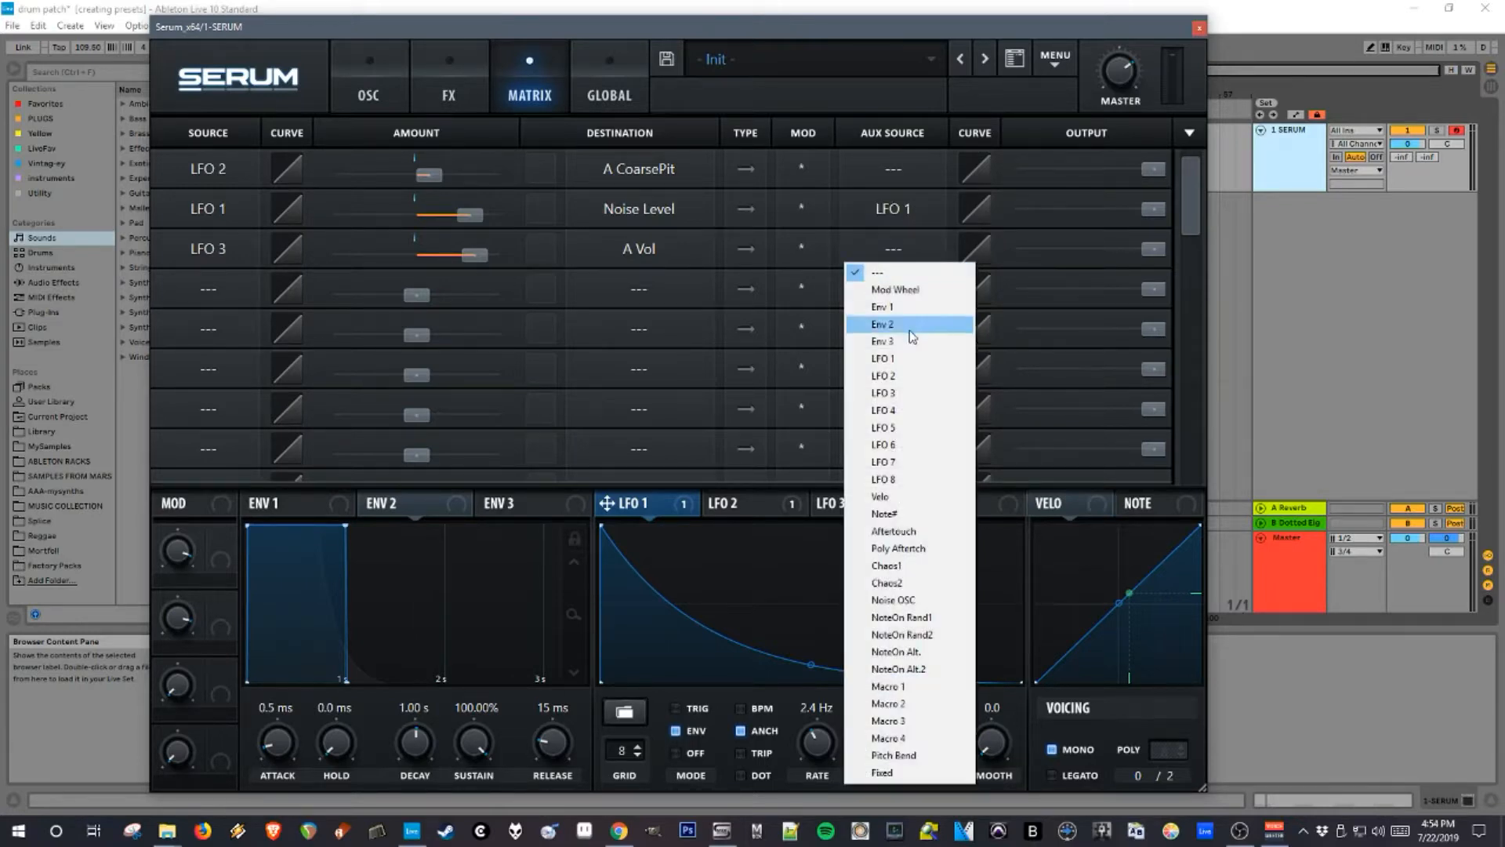
{"action": "left_click", "coordinate": [894, 394]}
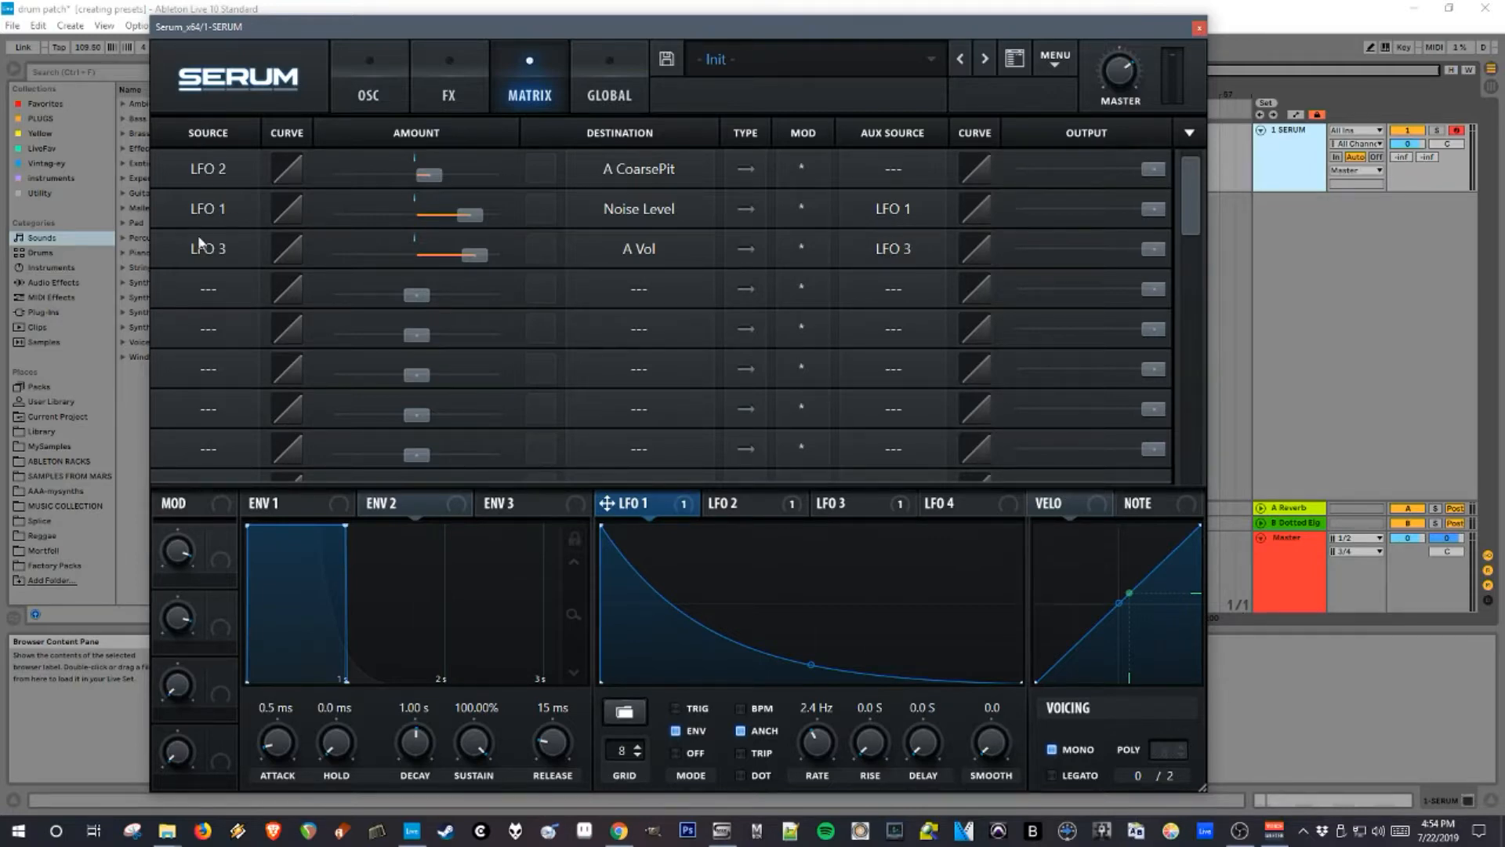
- Change the main source of both the Noise Level and A Vol routes to Fixed
{"action": "left_click", "coordinate": [210, 212]}
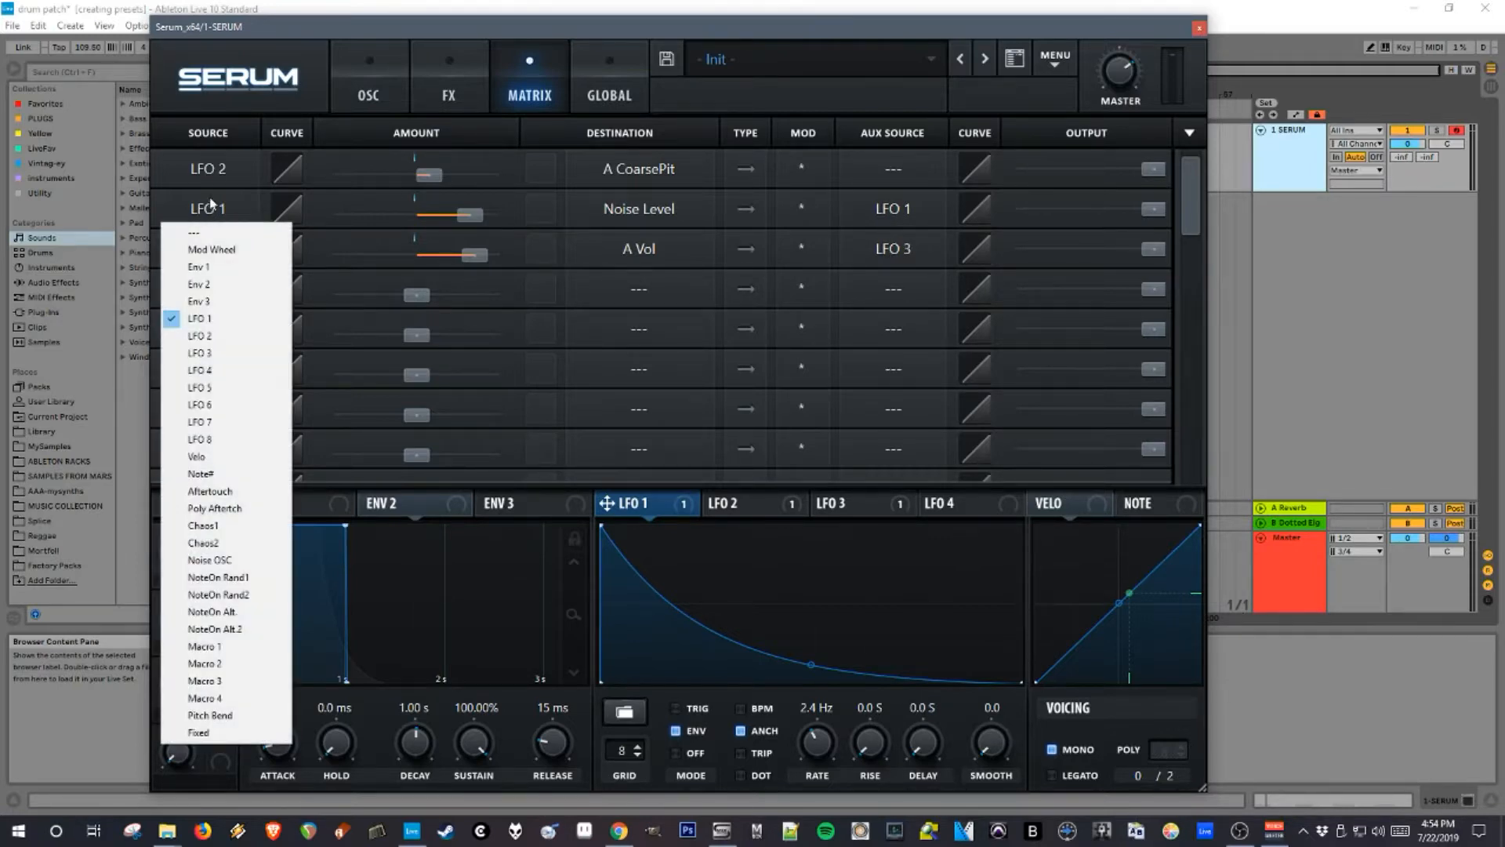
{"action": "left_click", "coordinate": [238, 740]}
{"action": "left_click", "coordinate": [205, 249]}
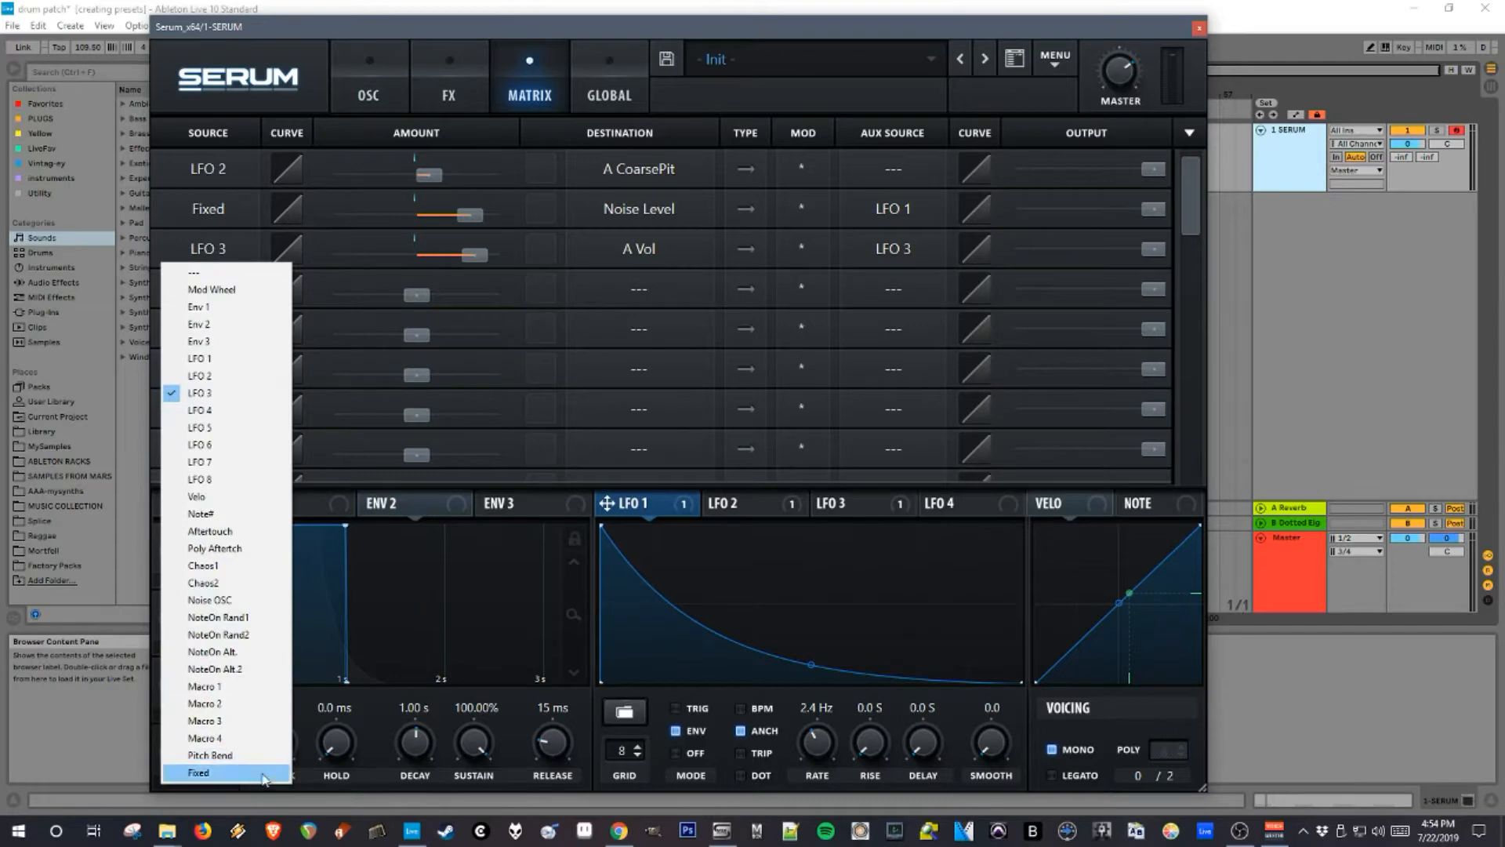
{"action": "left_click", "coordinate": [228, 773]}
- Set the Noise Level and A Vol routes to an amount of -100 with inverted aux modulation, * (inv)
{"action": "left_click_drag", "start_coordinate": [467, 214], "coordinate": [333, 217]}
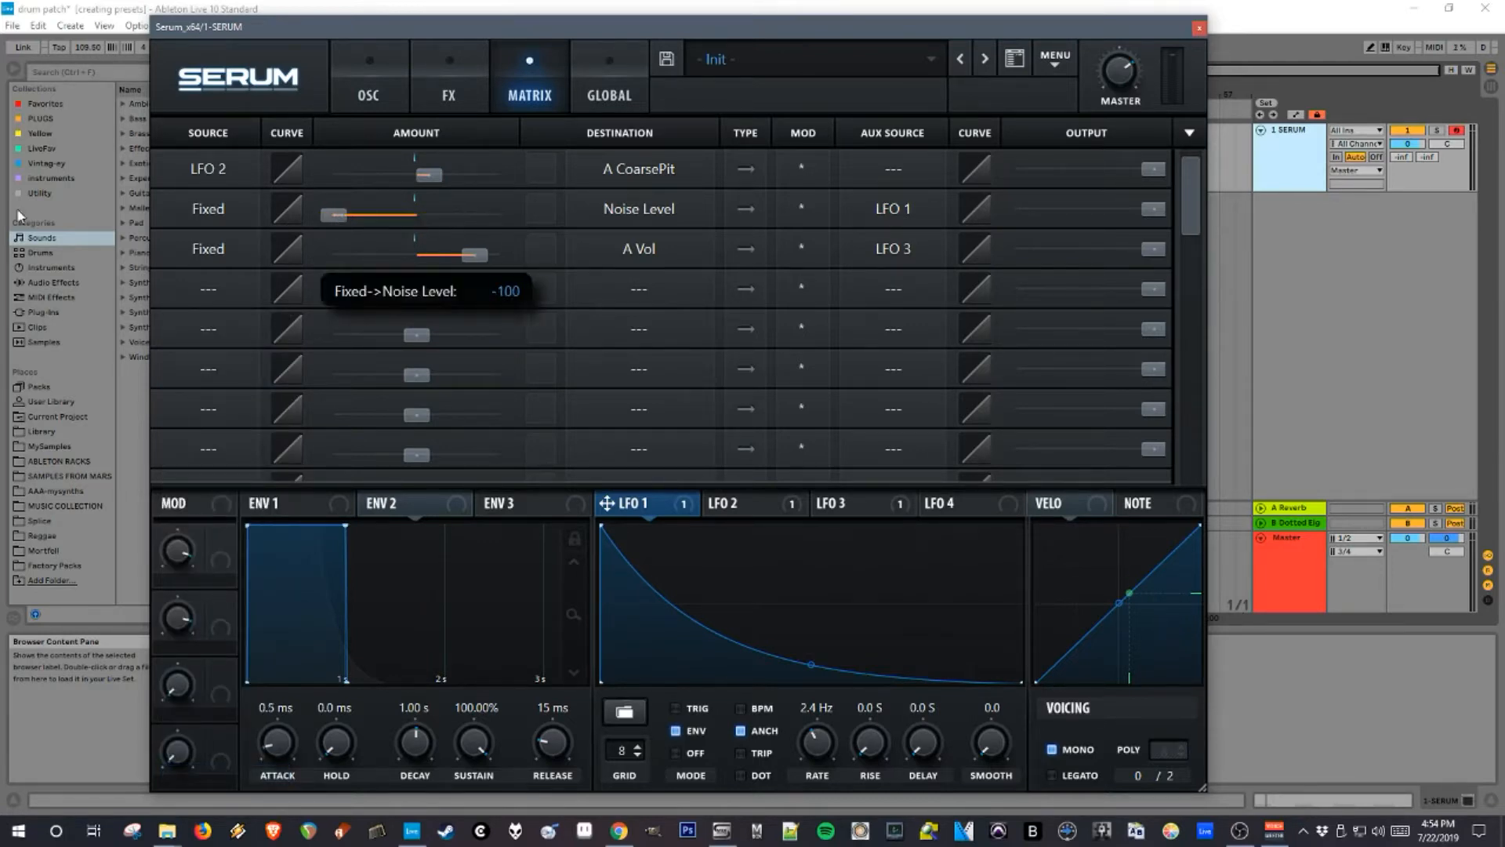
{"action": "left_click_drag", "start_coordinate": [473, 255], "coordinate": [177, 244]}
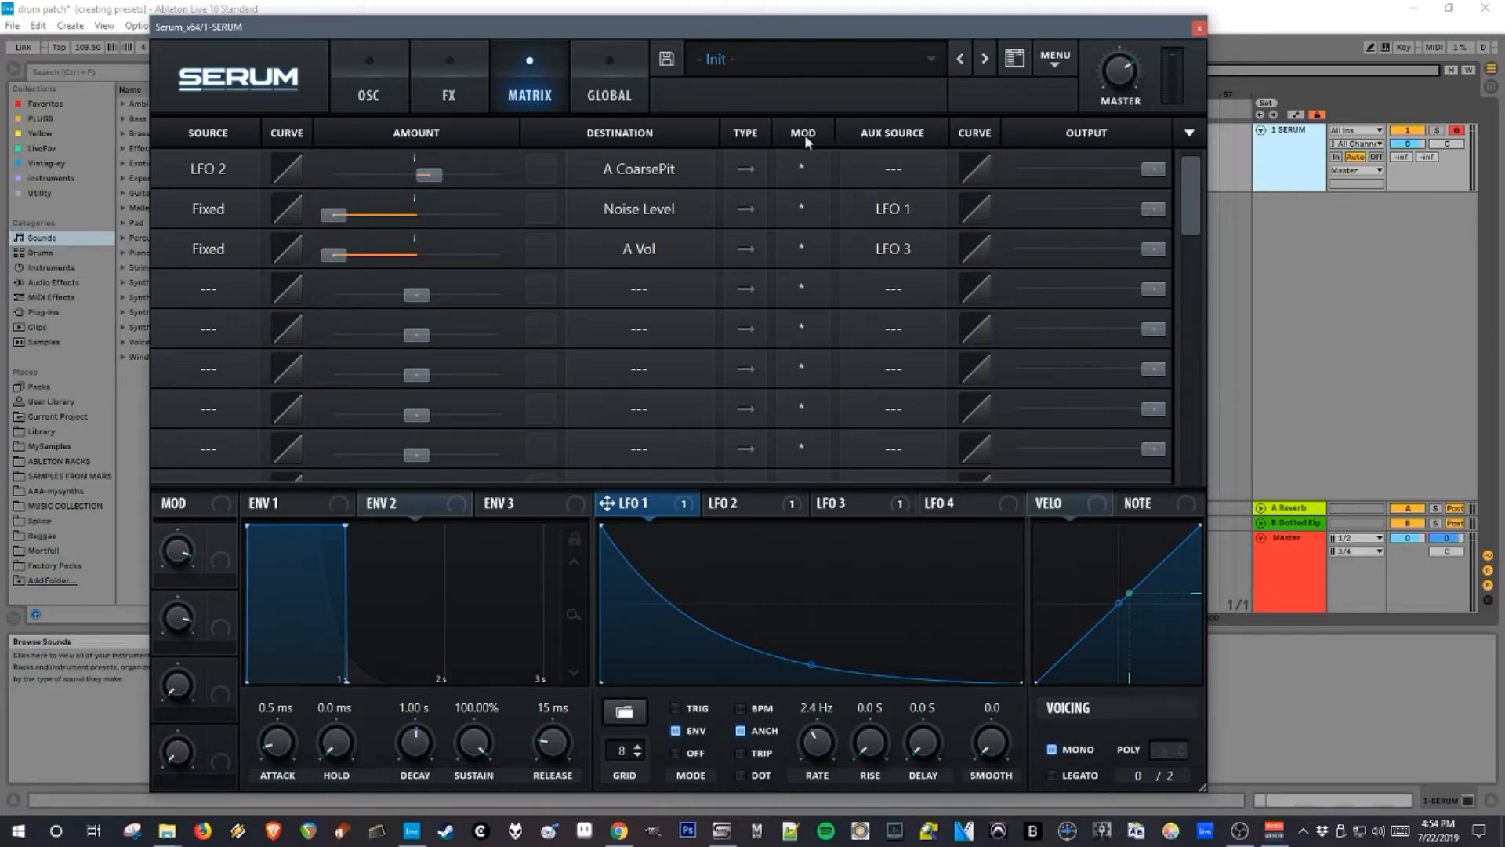
{"action": "left_click", "coordinate": [812, 210]}
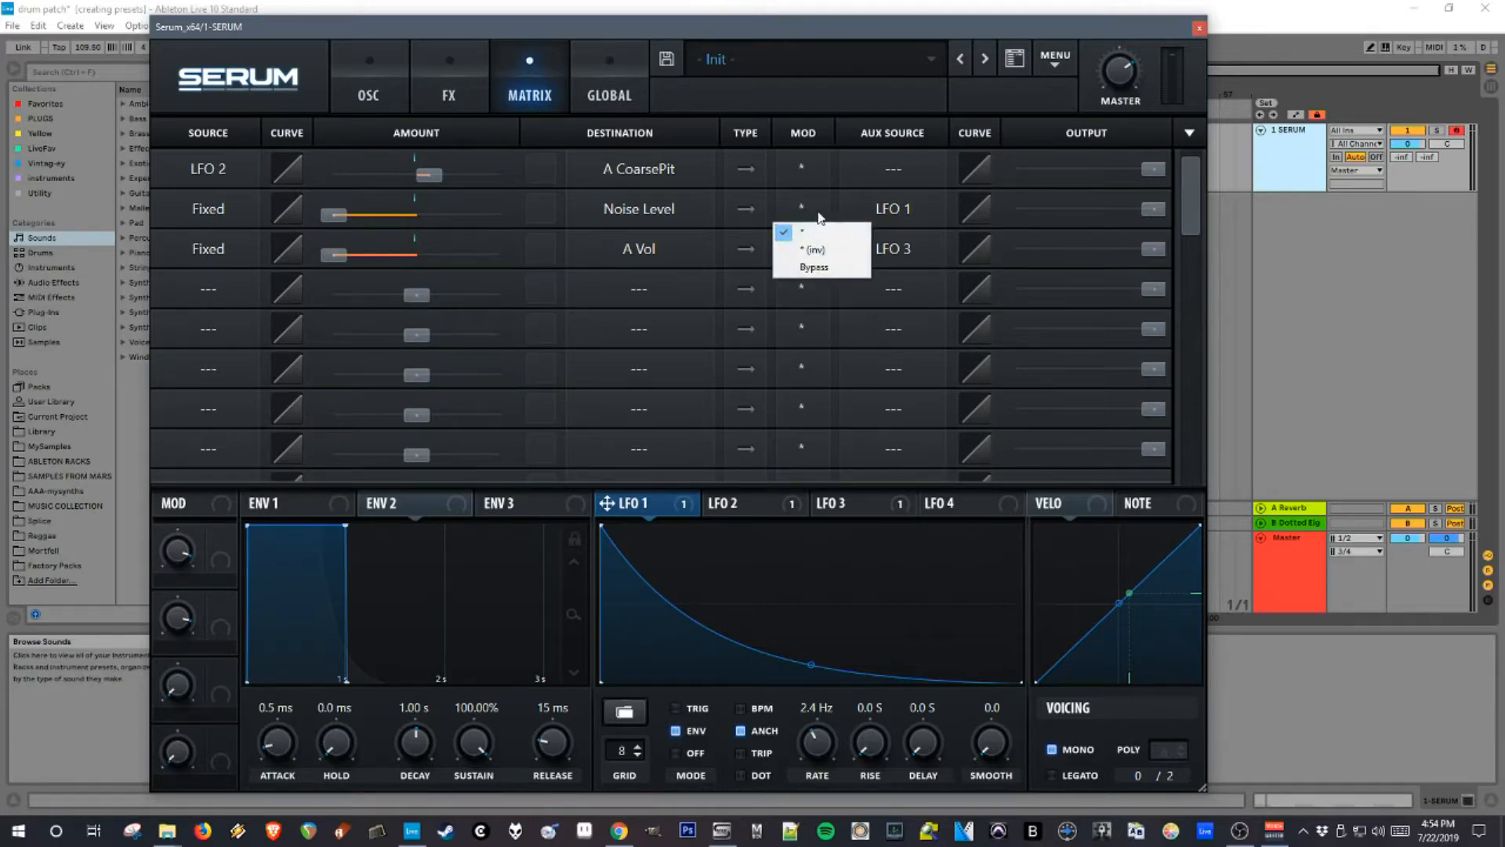
{"action": "left_click", "coordinate": [815, 249]}
{"action": "left_click", "coordinate": [819, 246]}
{"action": "left_click", "coordinate": [812, 290]}
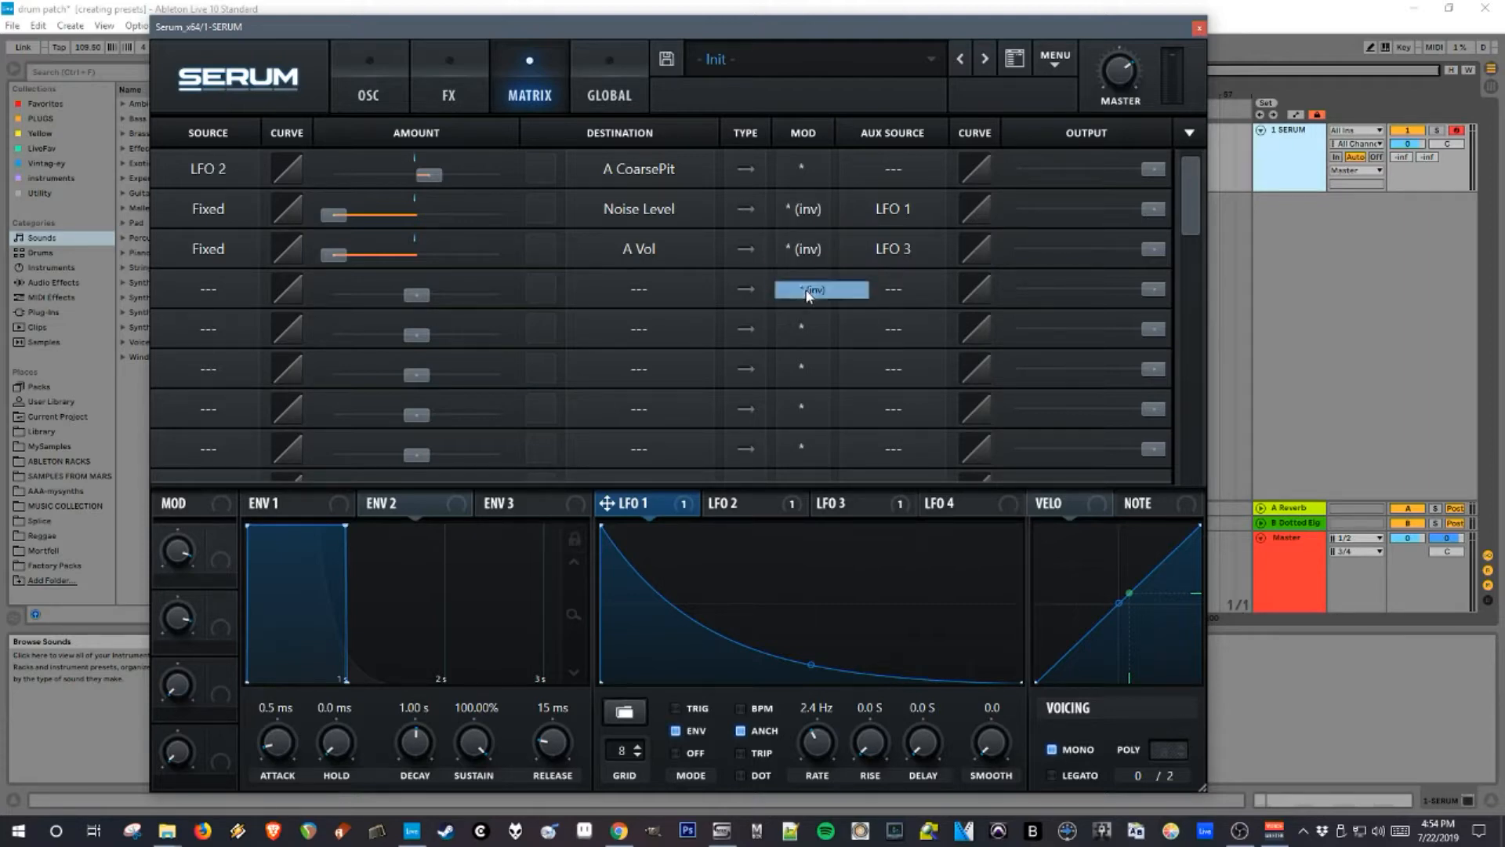
- Raise the noise oscillator's level and check how its route responds in the modulation matrix
{"action": "left_click", "coordinate": [368, 71]}
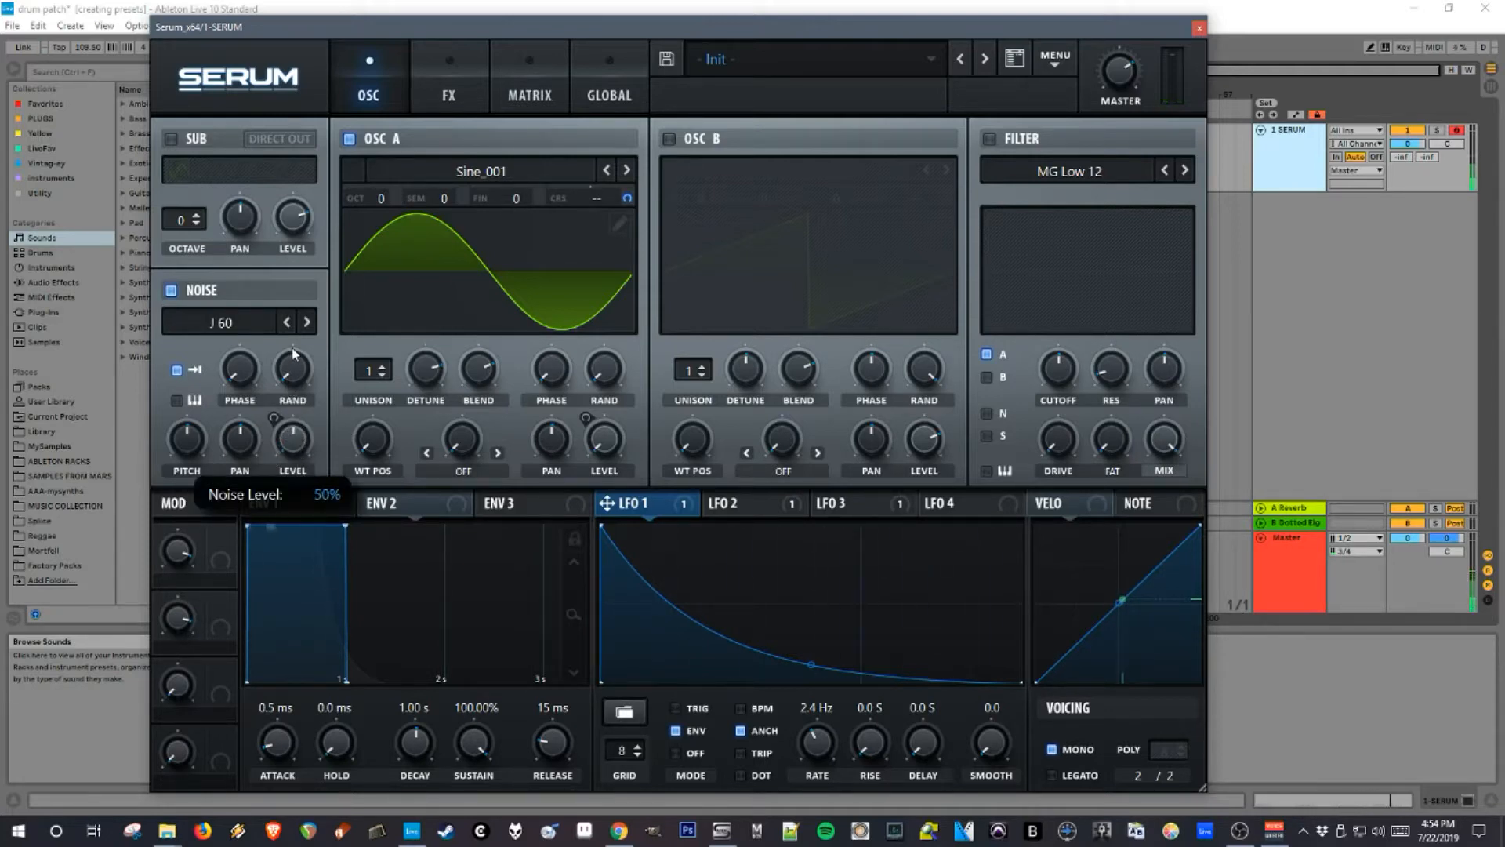
{"action": "left_click_drag", "start_coordinate": [293, 436], "coordinate": [294, 419]}
{"action": "left_click", "coordinate": [530, 82]}
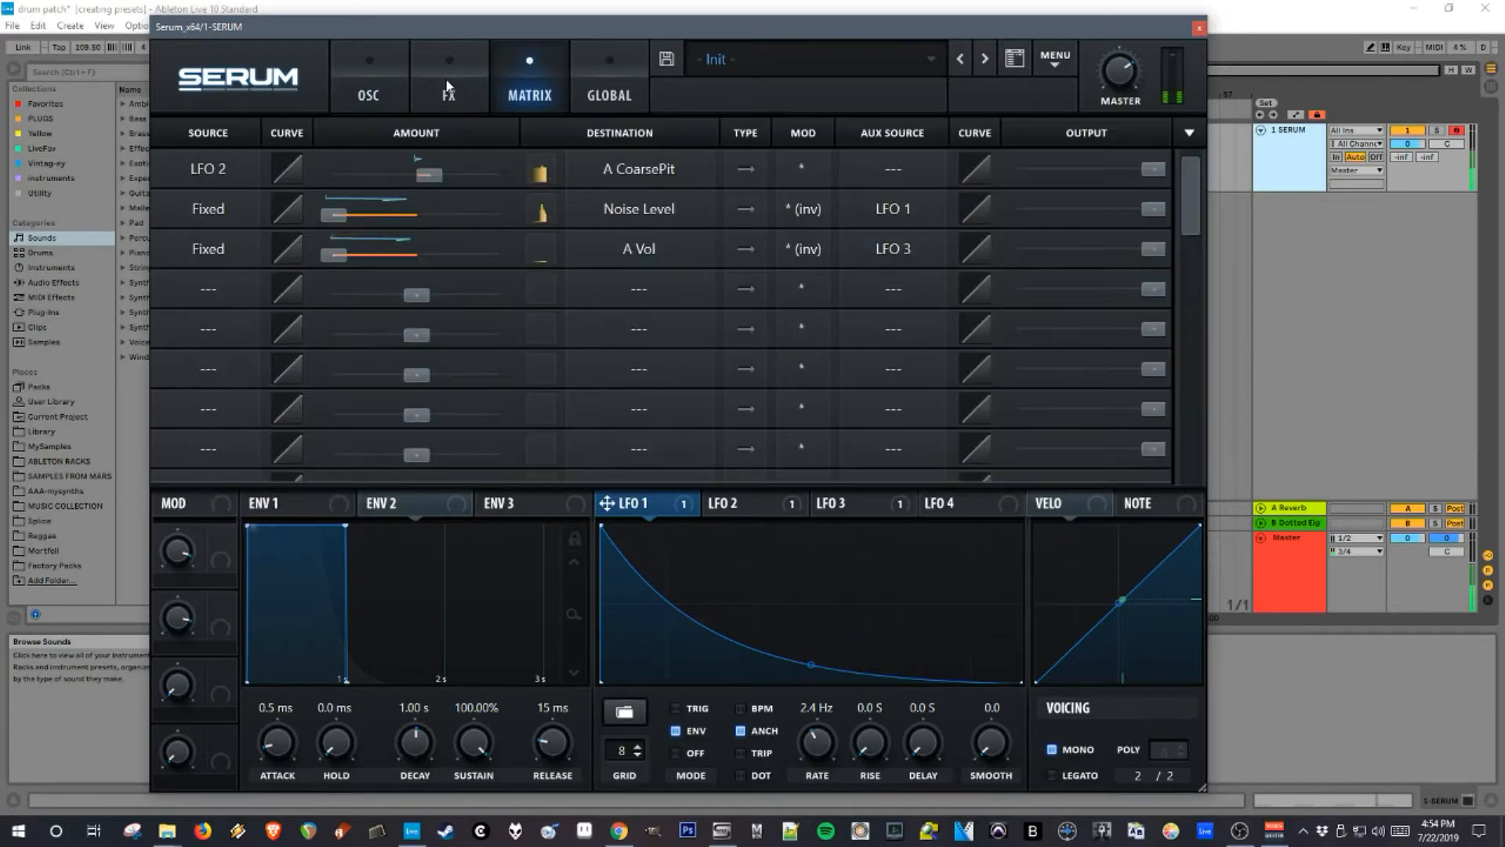
- Raise oscillator A's level and compare the Noise Level and A Vol modulation in the matrix with the oscillator settings
{"action": "left_click", "coordinate": [368, 90]}
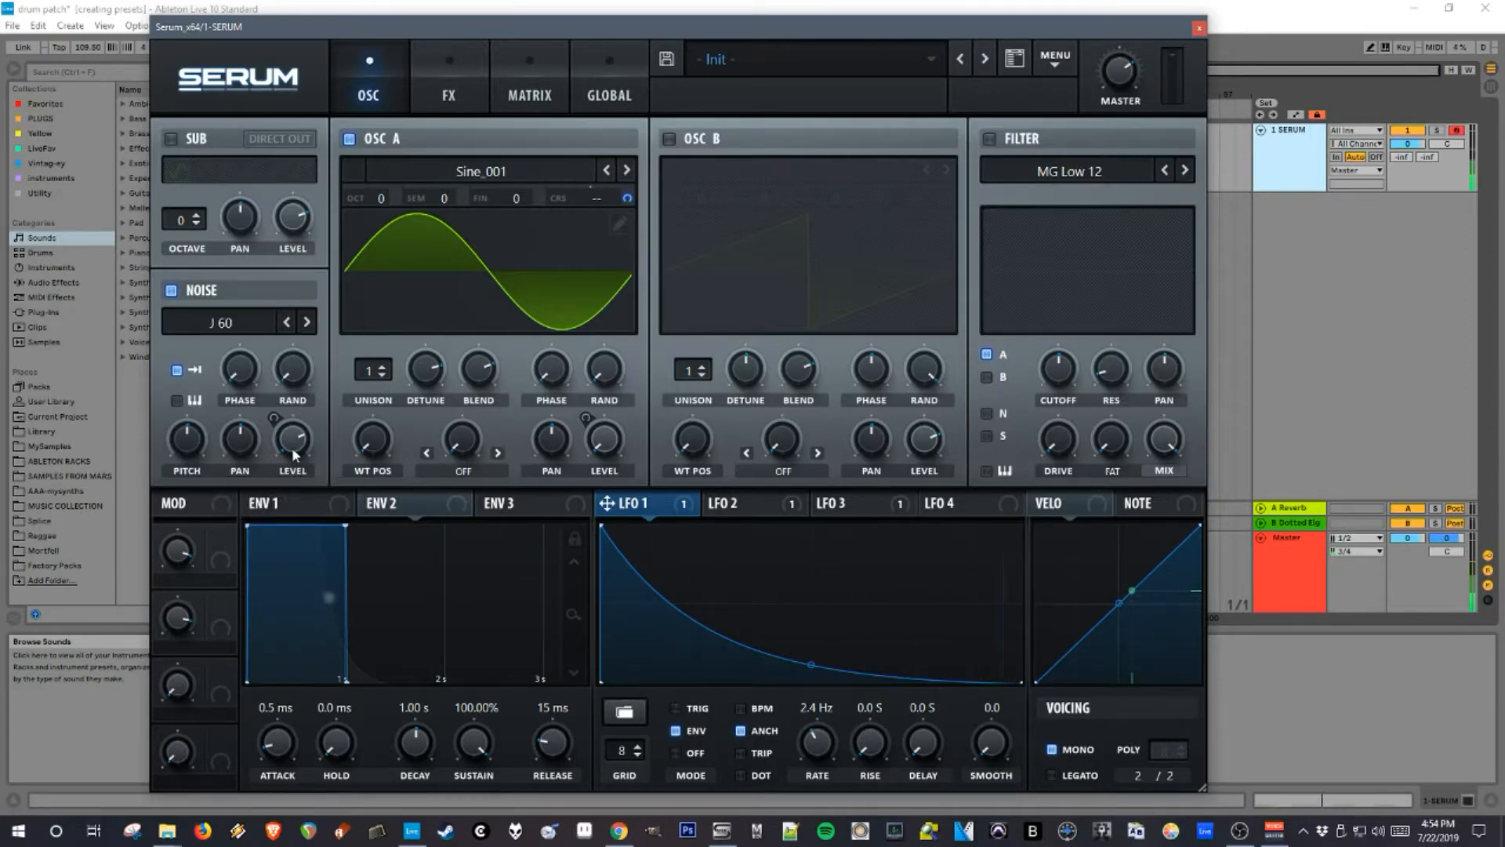
{"action": "left_click", "coordinate": [553, 93]}
{"action": "left_click", "coordinate": [377, 64]}
{"action": "left_click", "coordinate": [558, 59]}
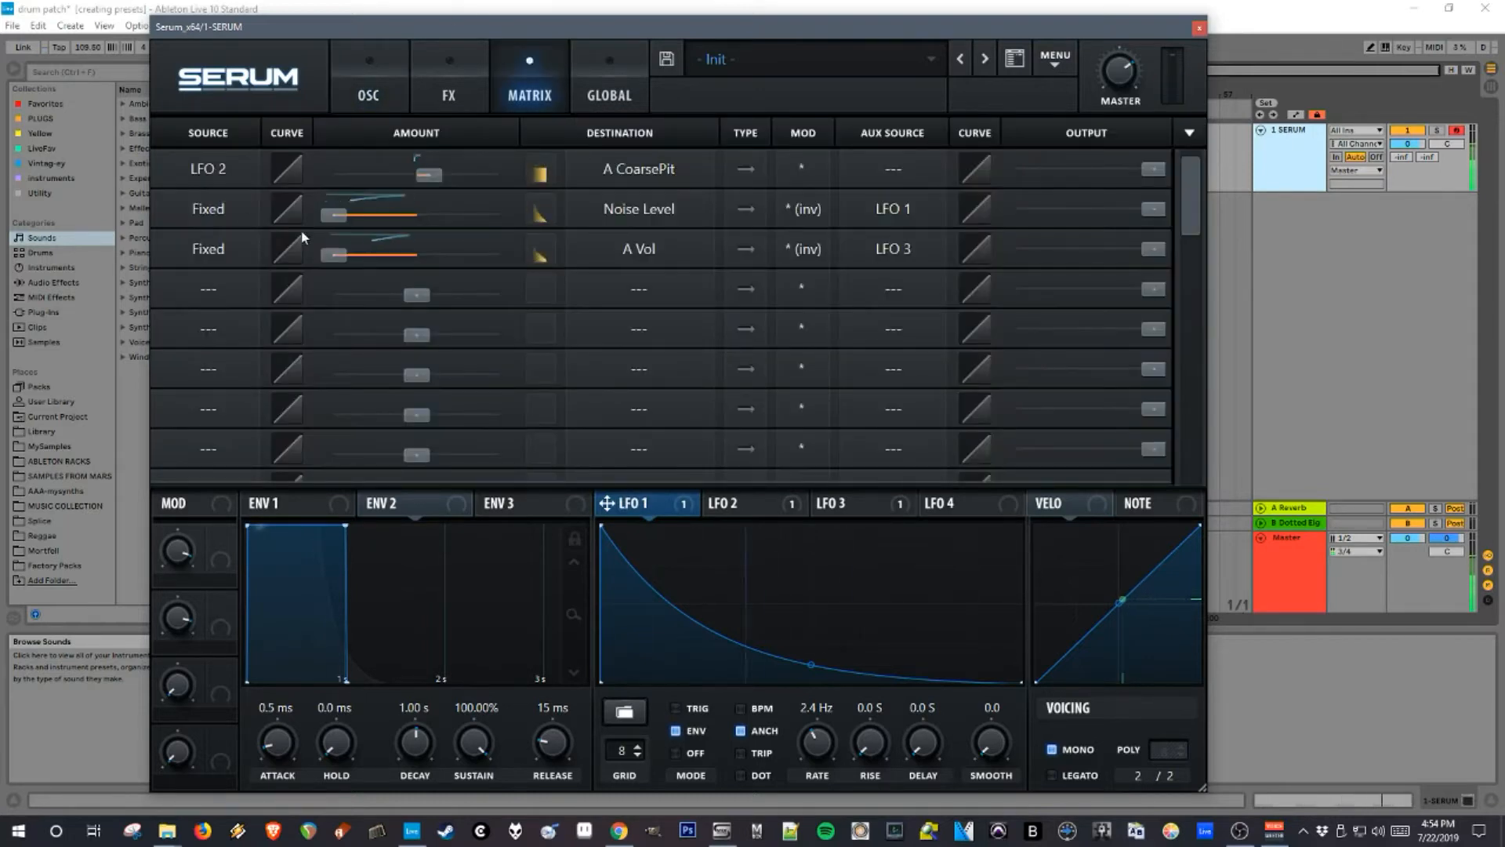
{"action": "mouse_move", "coordinate": [325, 224]}
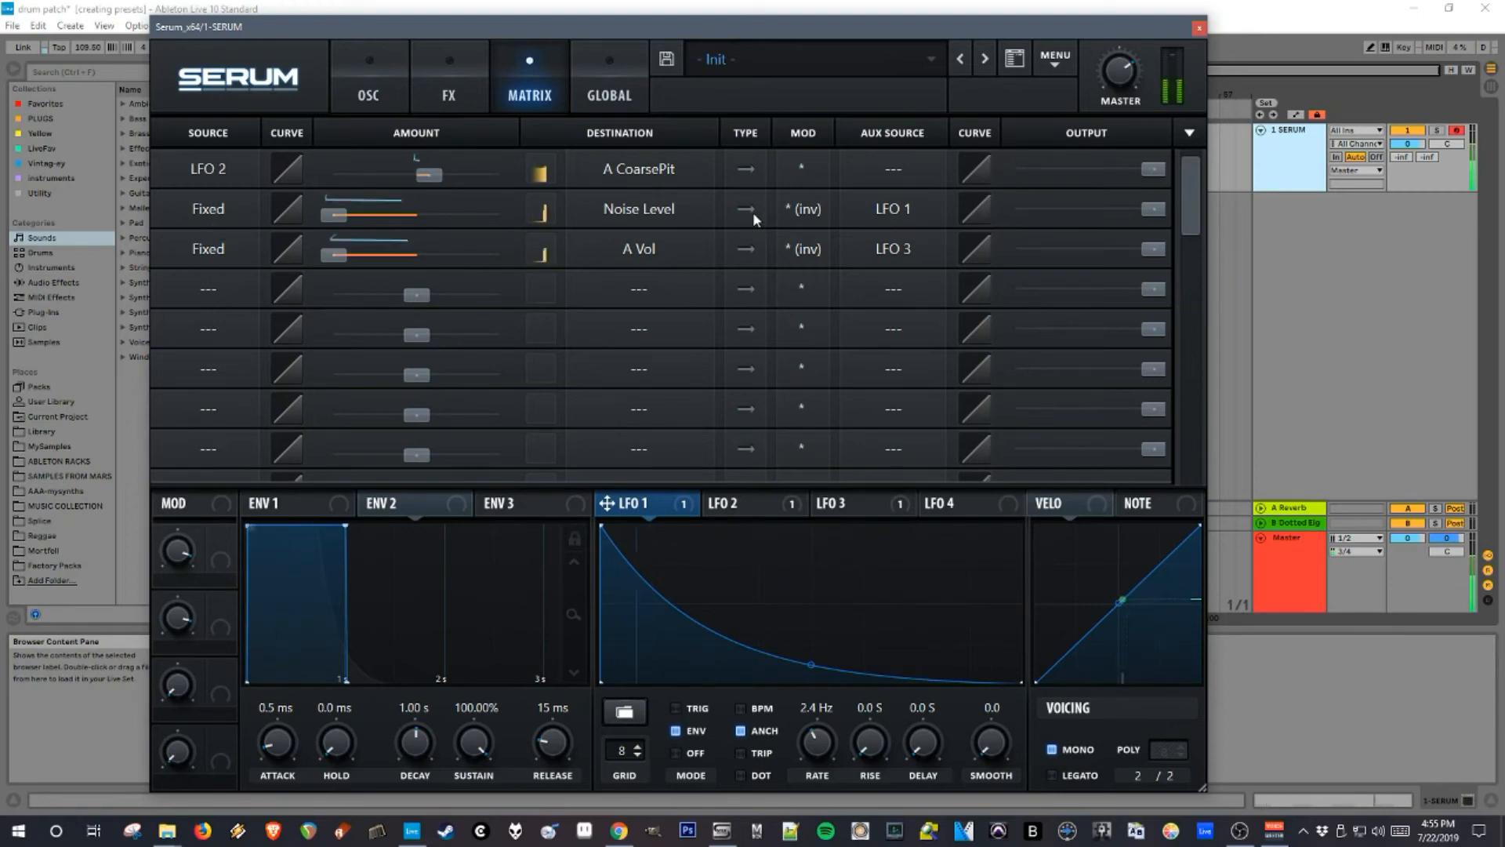
{"action": "left_click", "coordinate": [365, 84]}
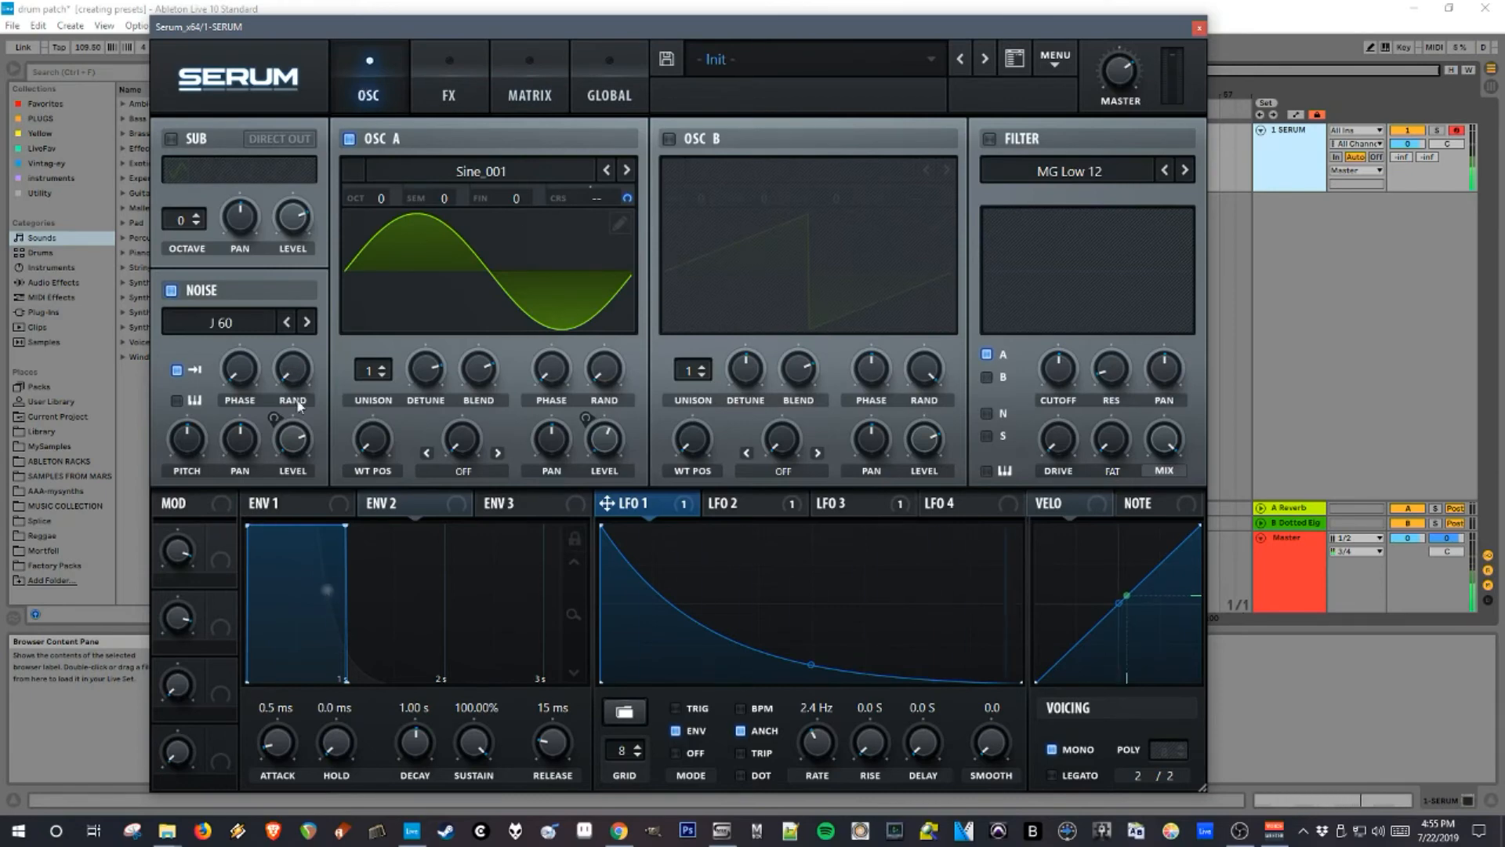